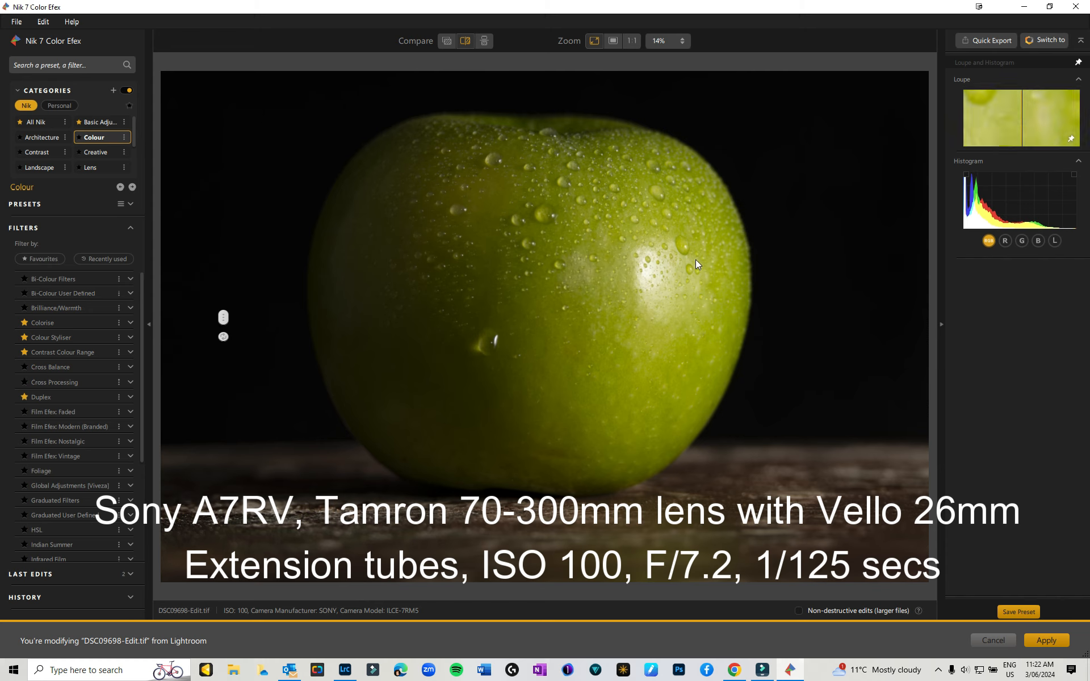
Add the Contrast Colour Range filter from the Basic Adjustments category and move the before/after divider to the middle of the apple.
left_click(597, 275)
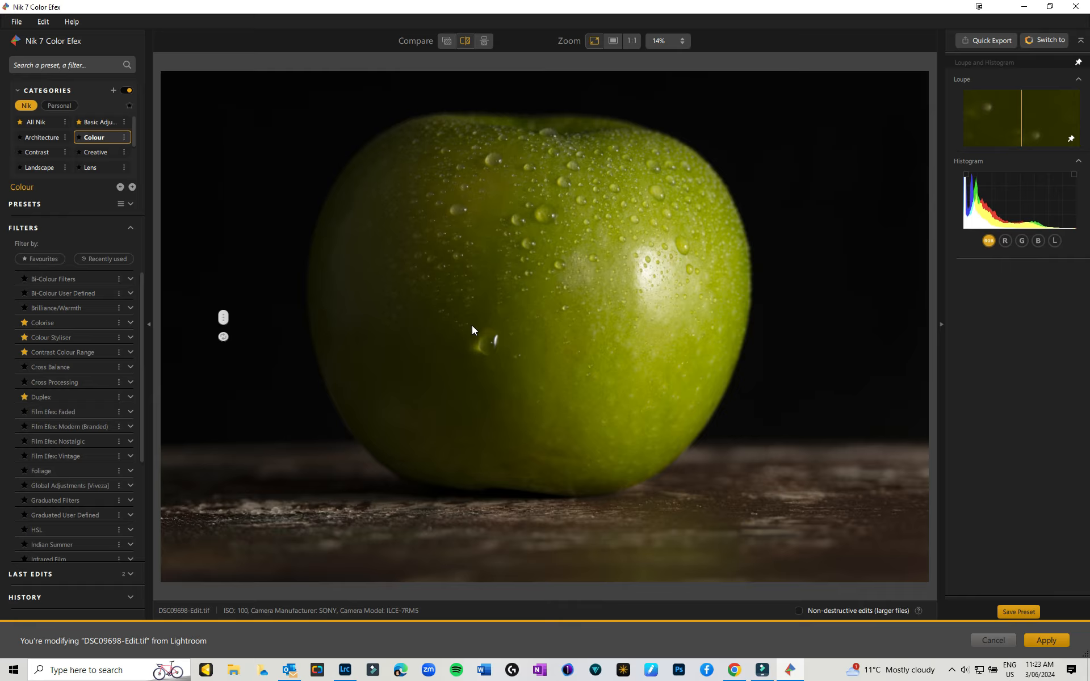
left_click(123, 123)
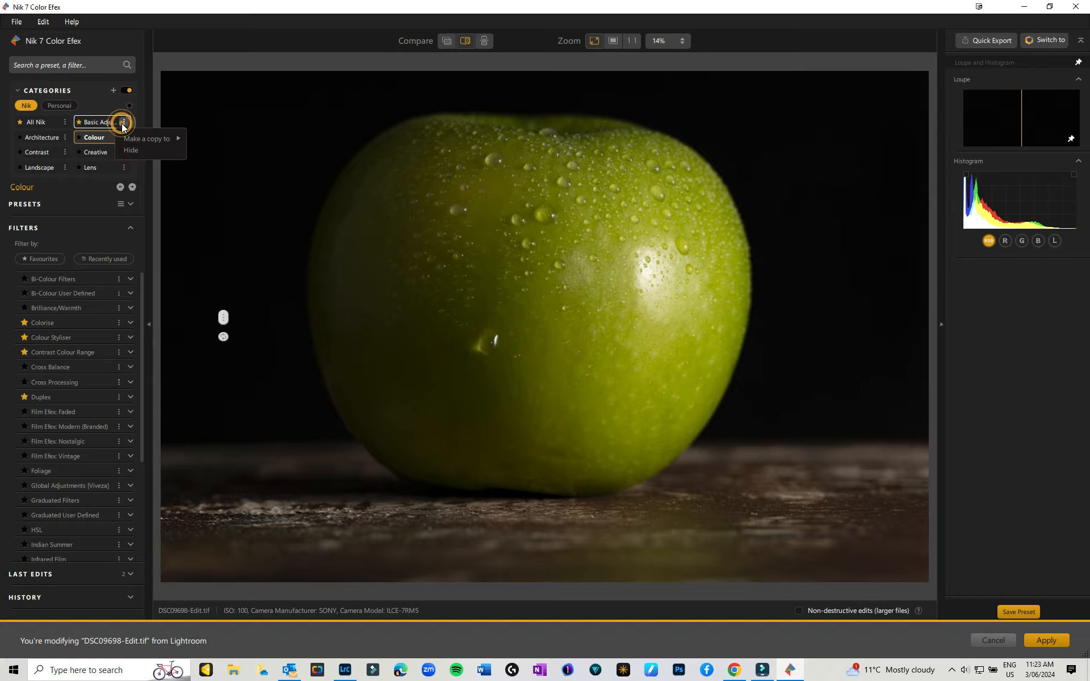
left_click(94, 124)
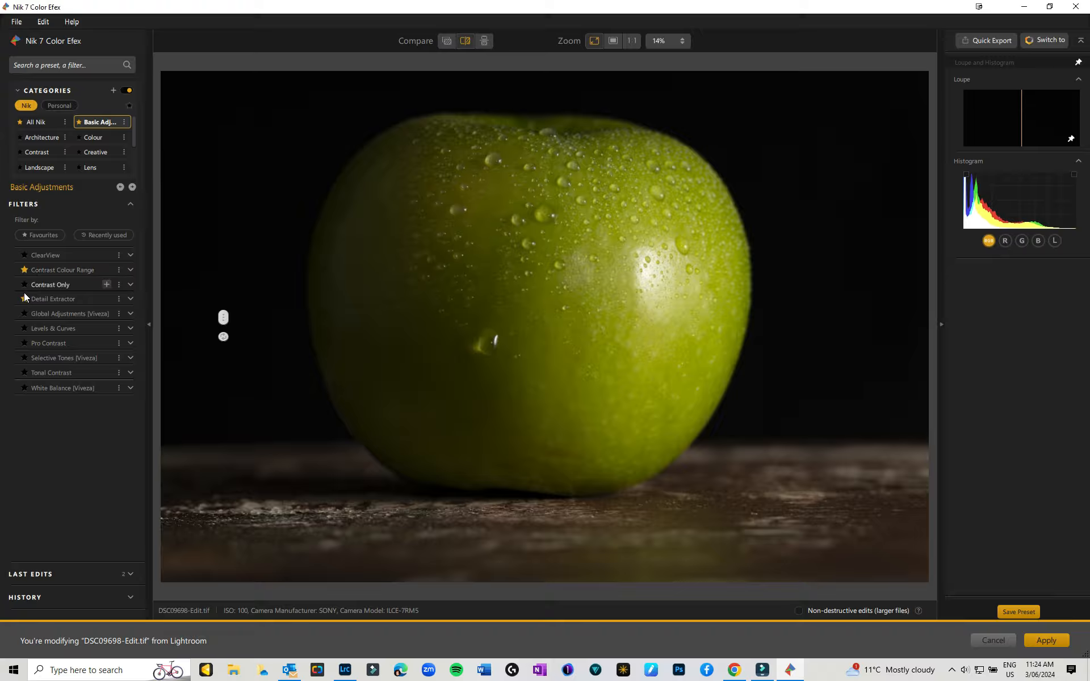
left_click(17, 272)
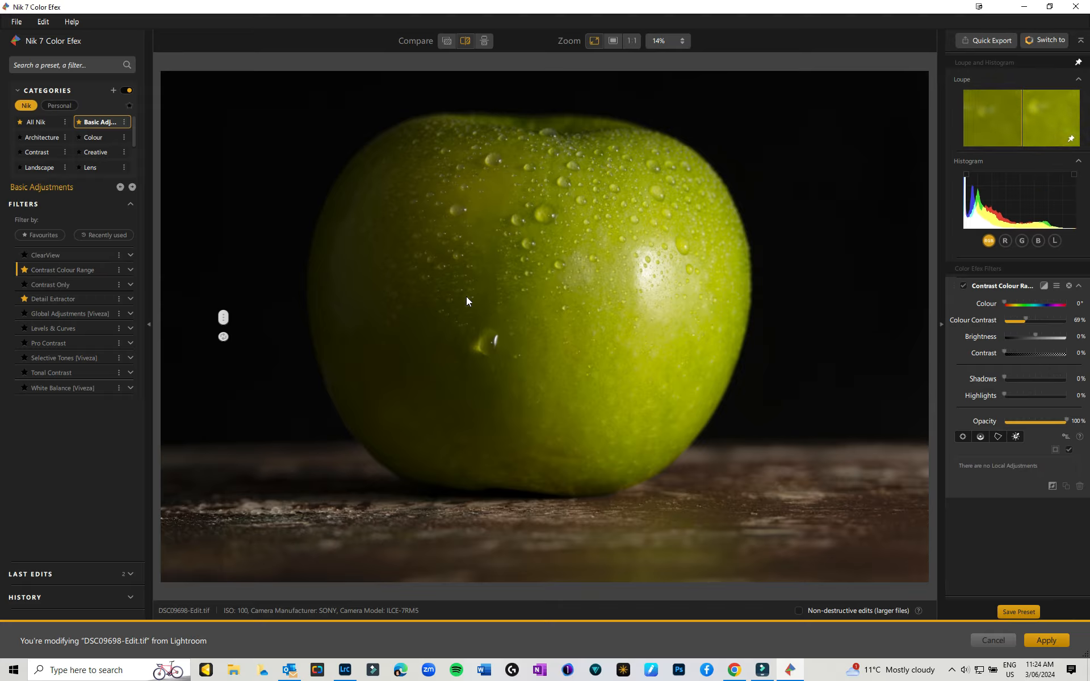
left_click_drag(223, 315, 558, 318)
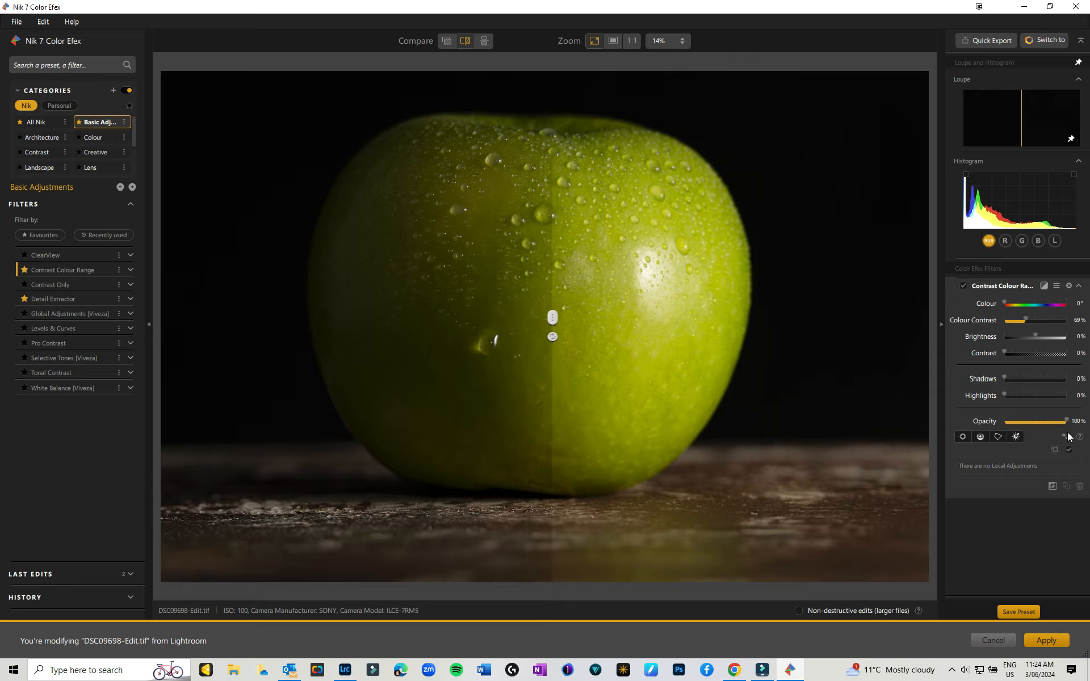
Reduce the Contrast Colour Range filter's opacity and raise its colour contrast slightly, comparing the edit against the original across the apple.
left_click_drag(1068, 422, 1049, 423)
mouse_move(1026, 319)
left_mouse_down()
mouse_move(1051, 319)
mouse_move(1018, 322)
mouse_move(1032, 322)
left_mouse_up()
left_click_drag(559, 317, 484, 317)
left_click_drag(425, 295, 394, 291)
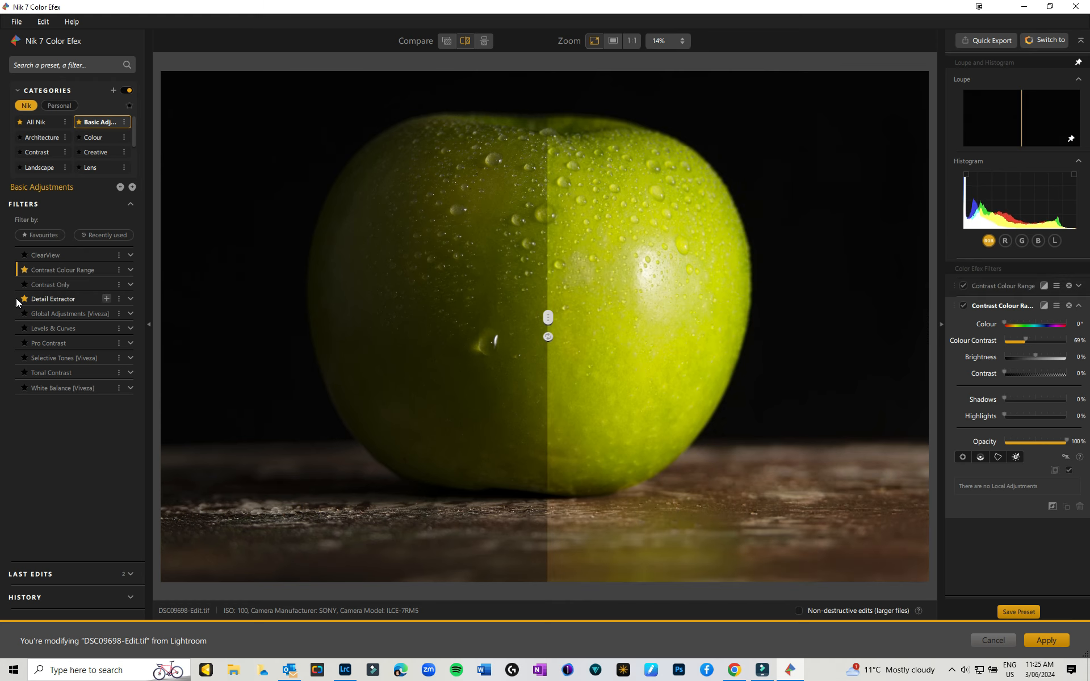
Add the Detail Extractor filter with detail extraction at 32% and opacity at 80%, comparing the result with the original.
left_click(106, 299)
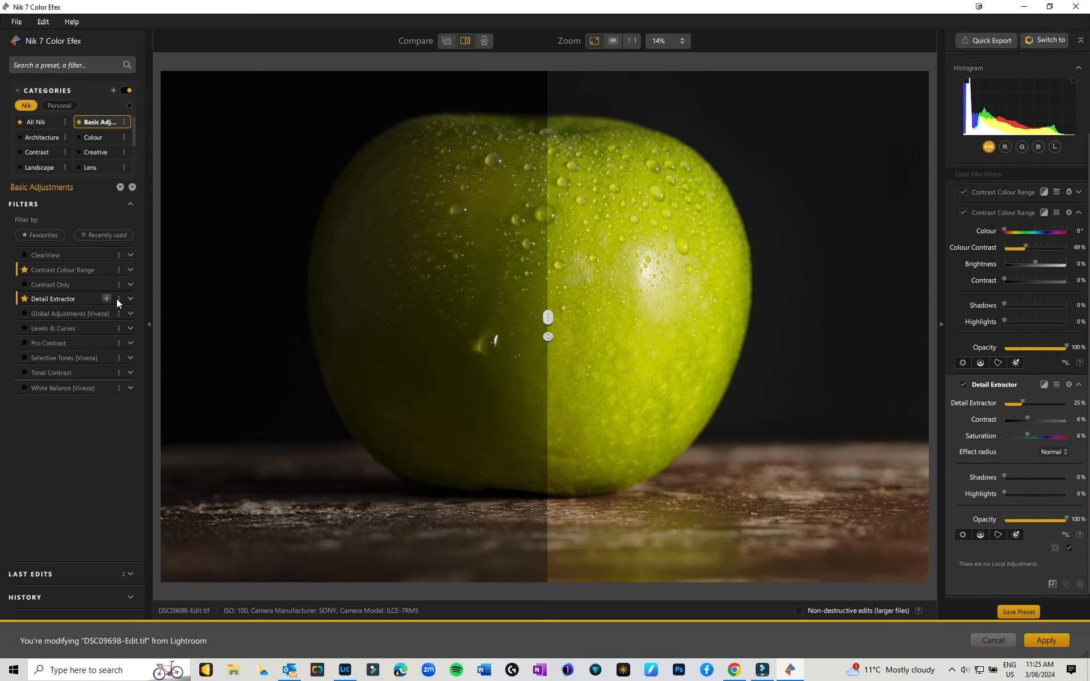
left_click_drag(550, 318, 458, 291)
mouse_move(1022, 404)
left_mouse_down()
mouse_move(1046, 408)
mouse_move(1031, 408)
left_mouse_up()
mouse_move(457, 315)
left_mouse_down()
mouse_move(523, 323)
mouse_move(444, 318)
left_mouse_up()
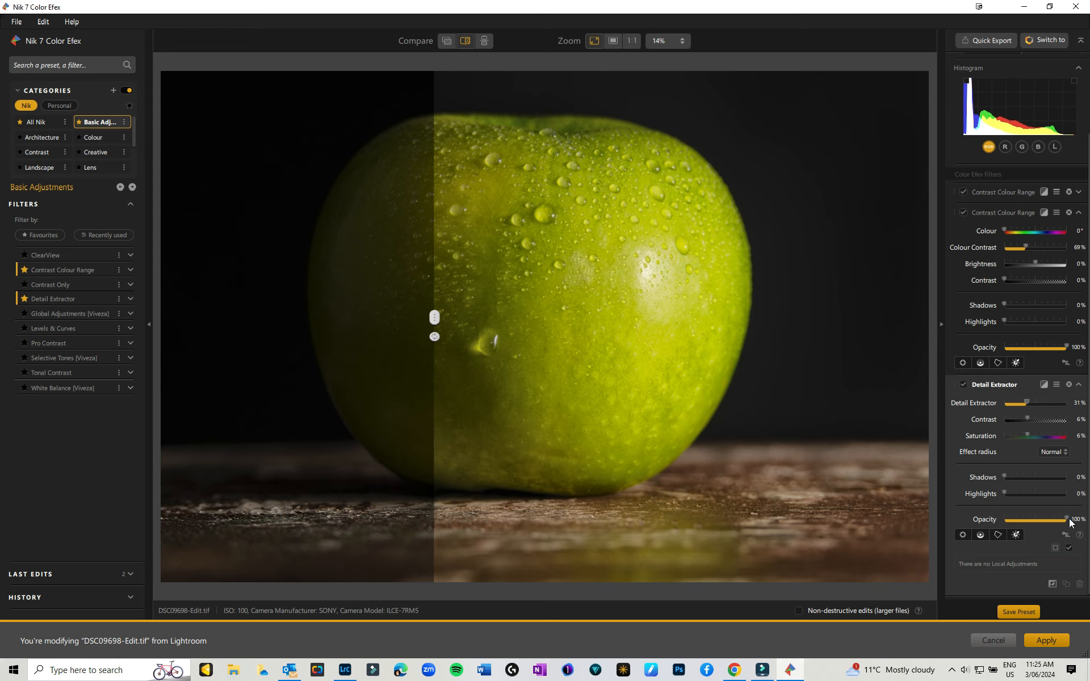
mouse_move(1065, 519)
left_mouse_down()
mouse_move(1037, 519)
mouse_move(1054, 520)
left_mouse_up()
left_click_drag(1027, 403, 1030, 404)
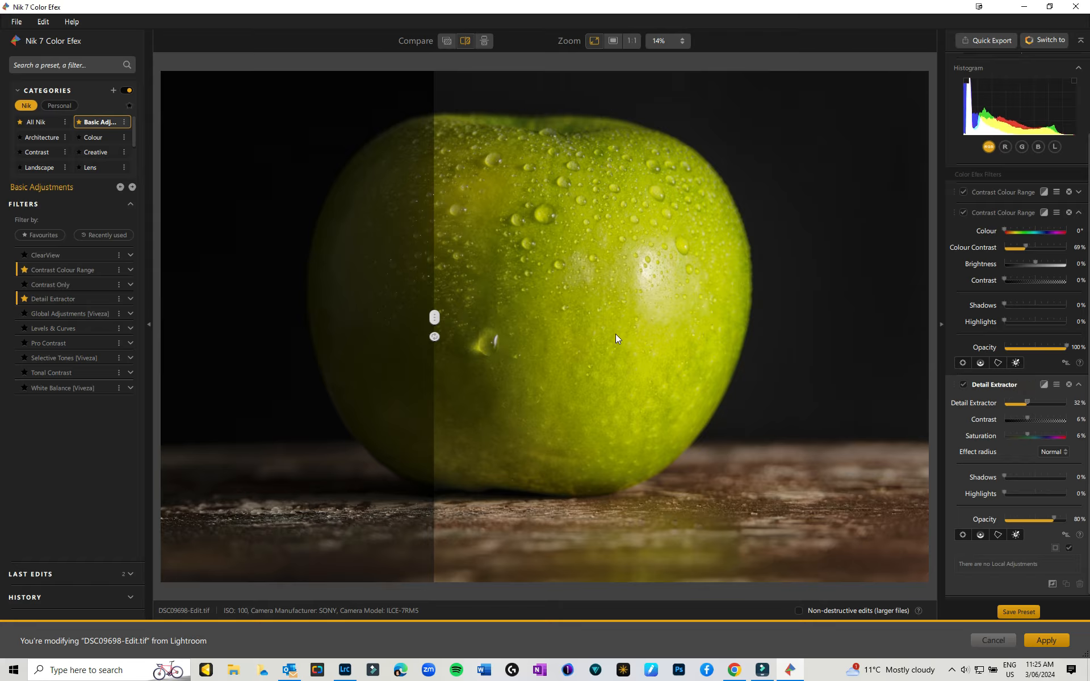
mouse_move(435, 318)
left_mouse_down()
mouse_move(604, 335)
mouse_move(465, 321)
left_mouse_up()
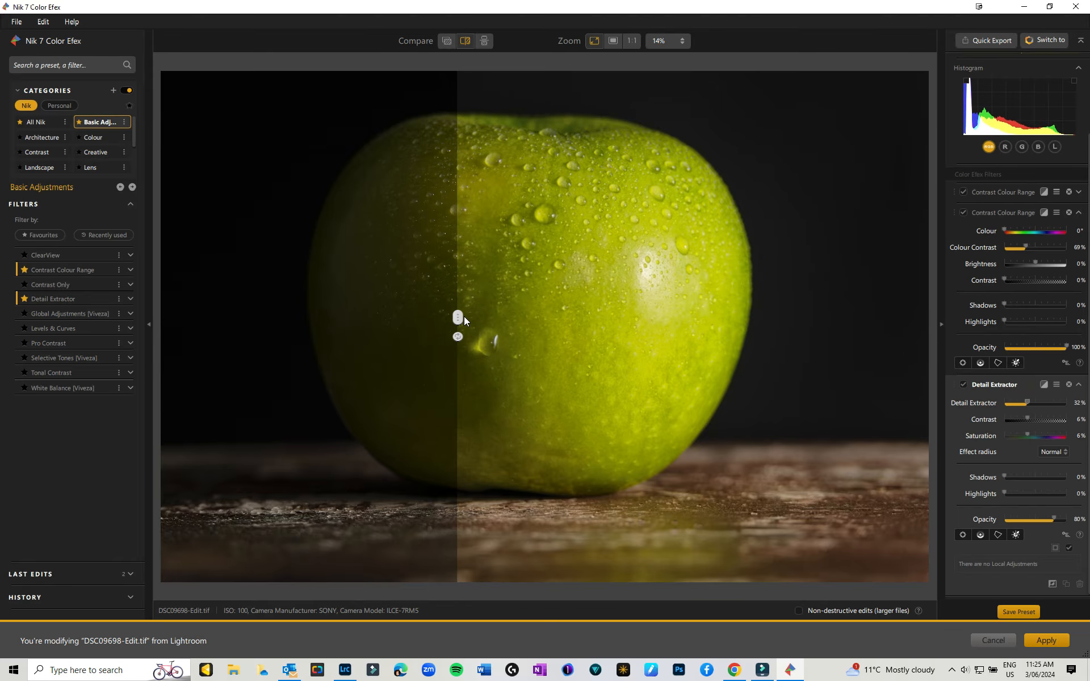
Add the Brilliance/Warmth filter from the Colour category as a favourite, and collapse the settings of the earlier filters.
left_click(114, 140)
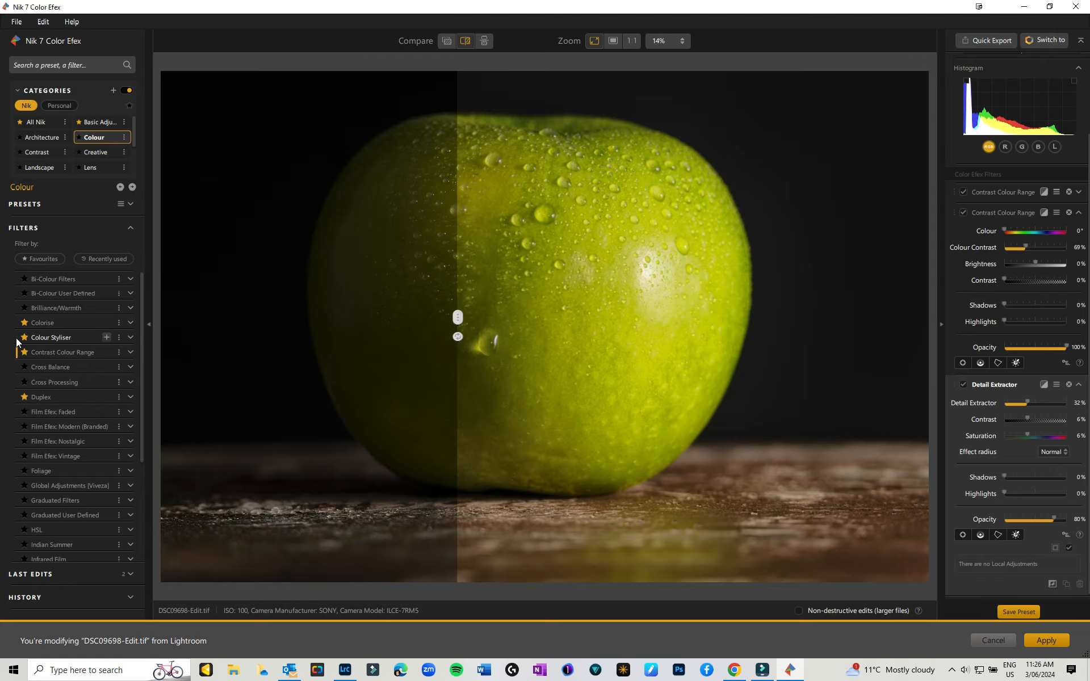
left_click(24, 309)
left_click(106, 309)
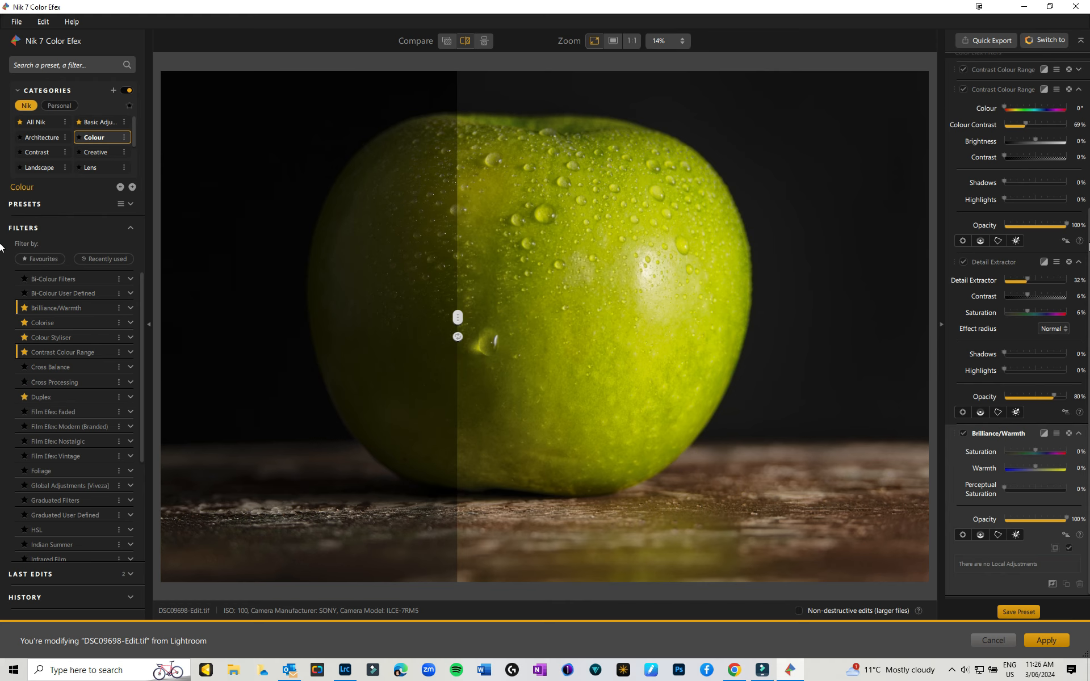
mouse_move(460, 316)
left_mouse_down()
mouse_move(637, 312)
mouse_move(460, 317)
left_mouse_up()
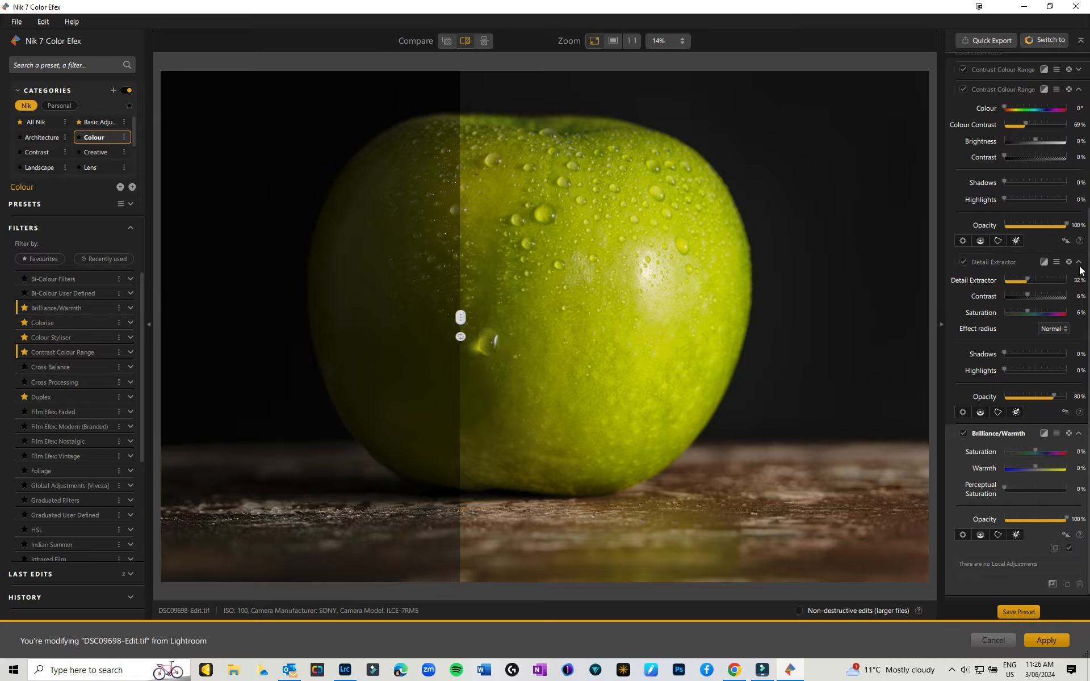
scroll(1078, 258, "up", 3)
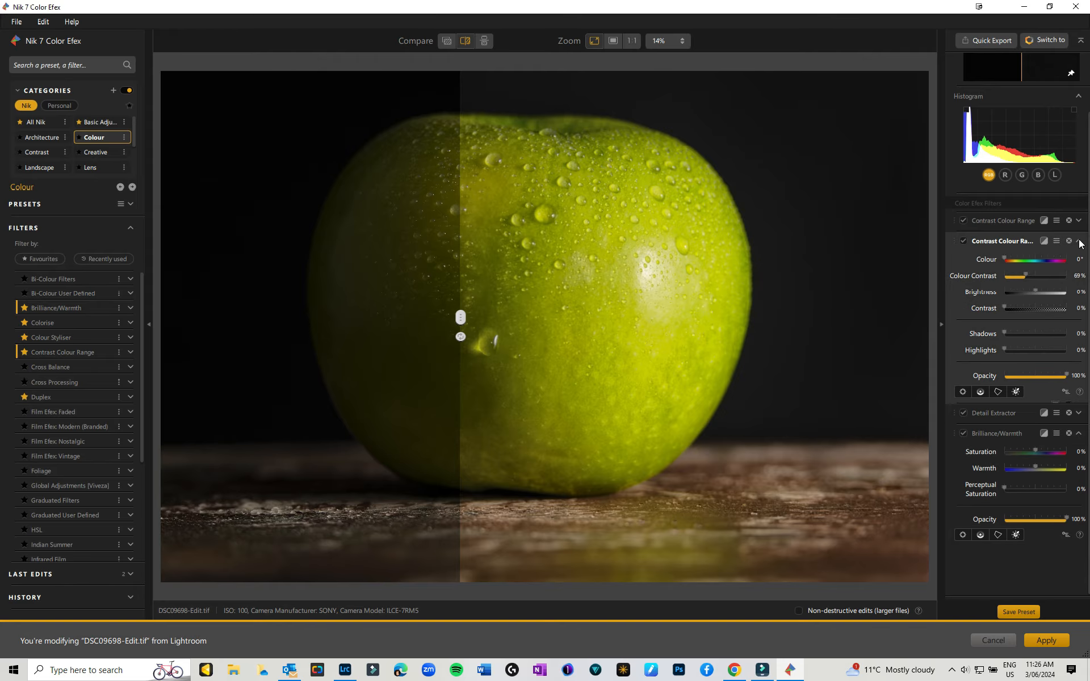
left_click(1079, 241)
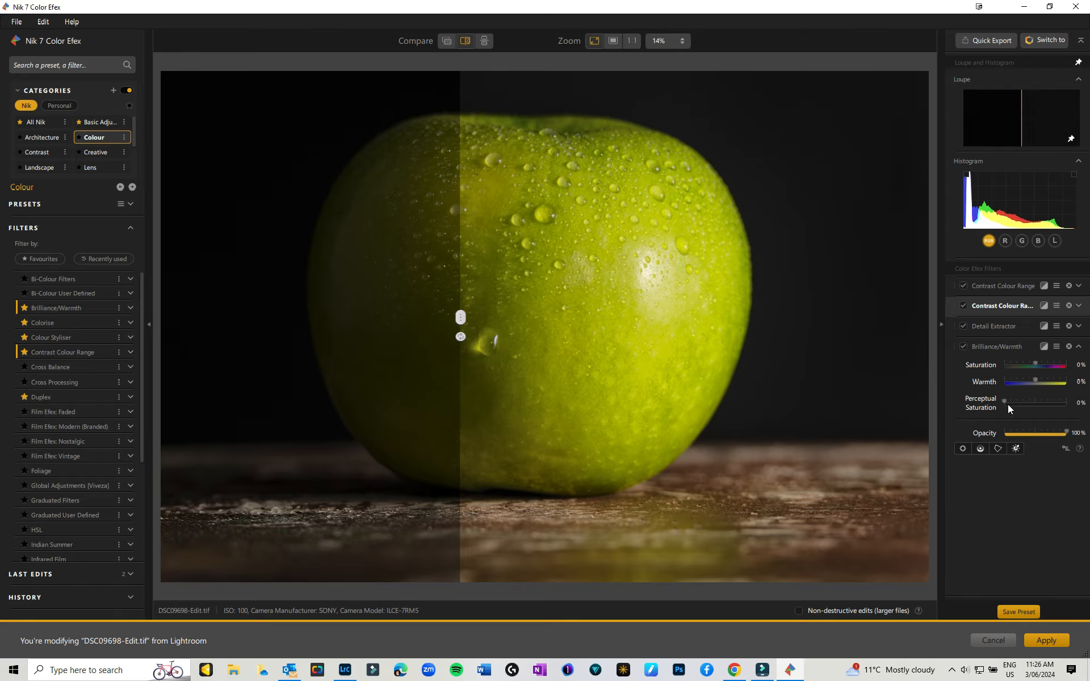
Try the Brilliance/Warmth saturation at -100% and 100%, and settle on 4%.
left_click_drag(1034, 367, 974, 363)
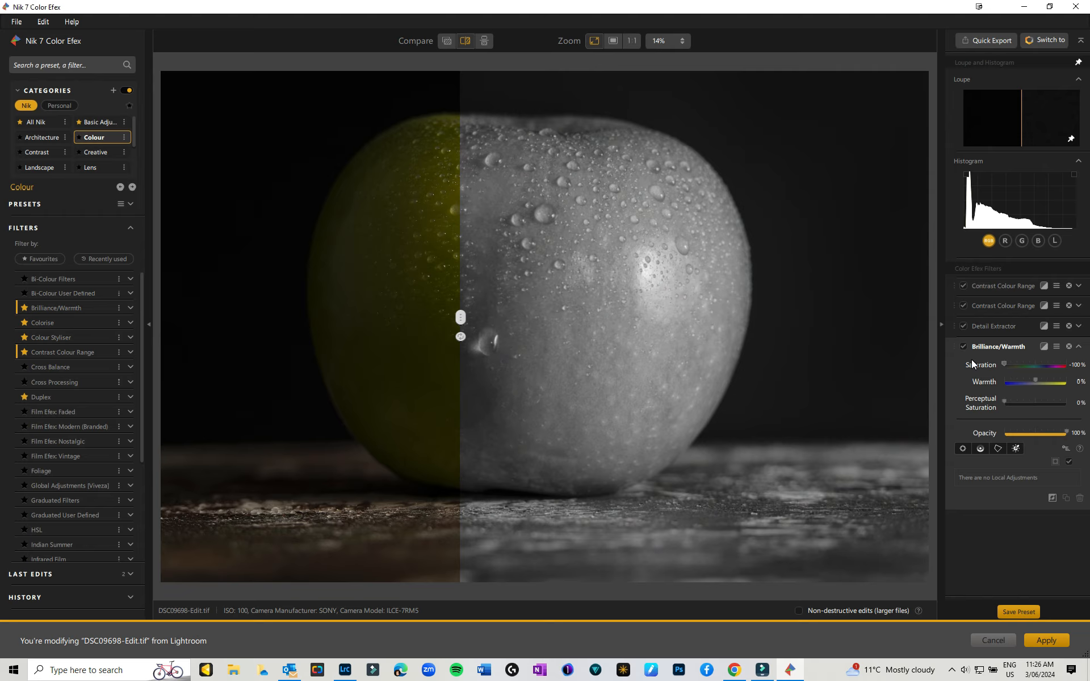
left_click_drag(1029, 366, 1083, 367)
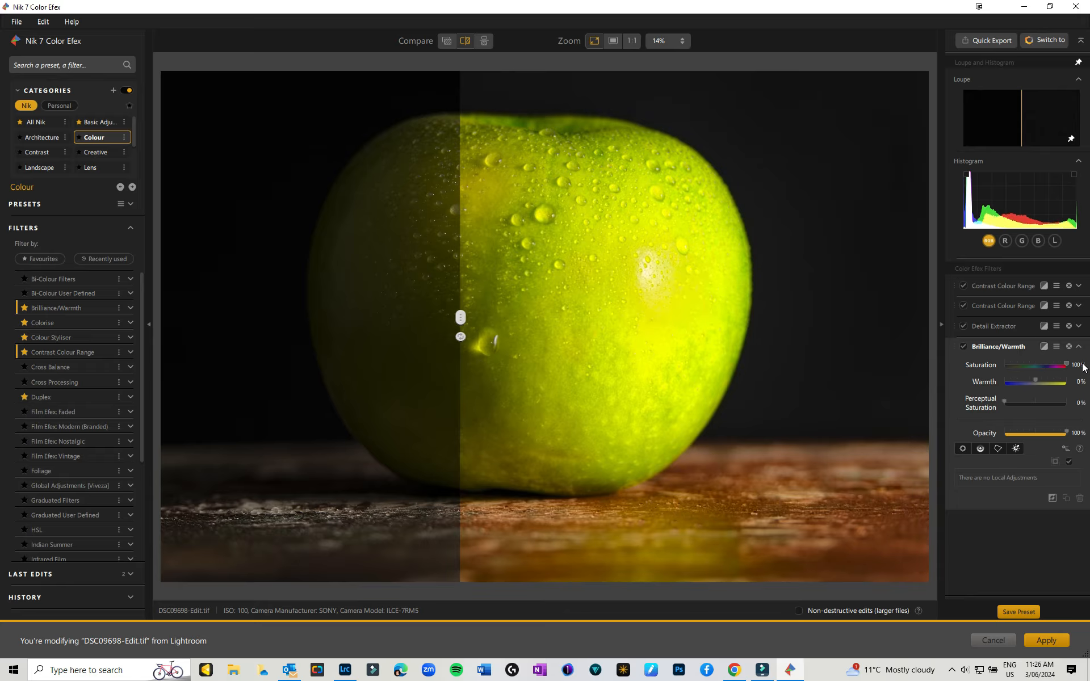
left_click_drag(1066, 366, 1037, 365)
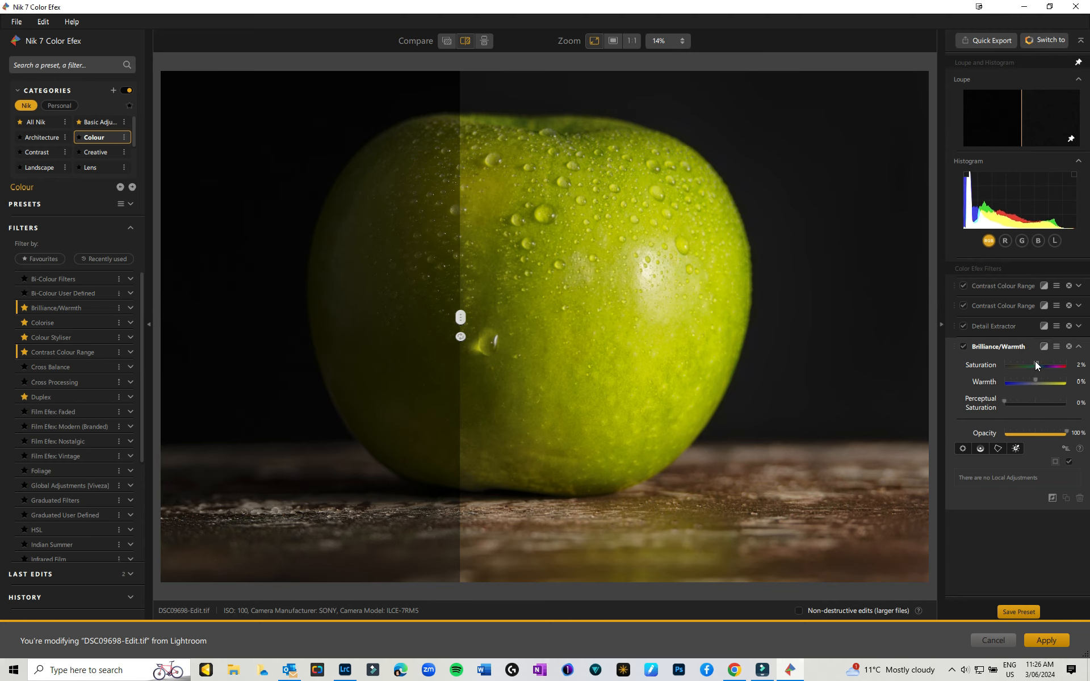
double_click(1036, 365)
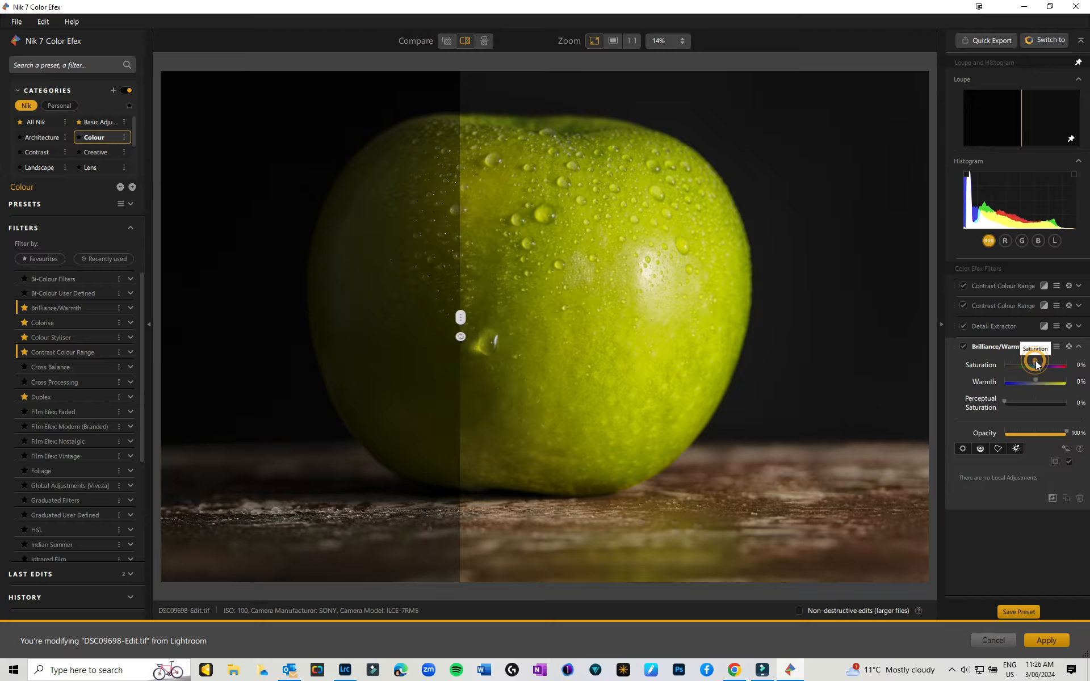
left_click_drag(1037, 365, 1039, 365)
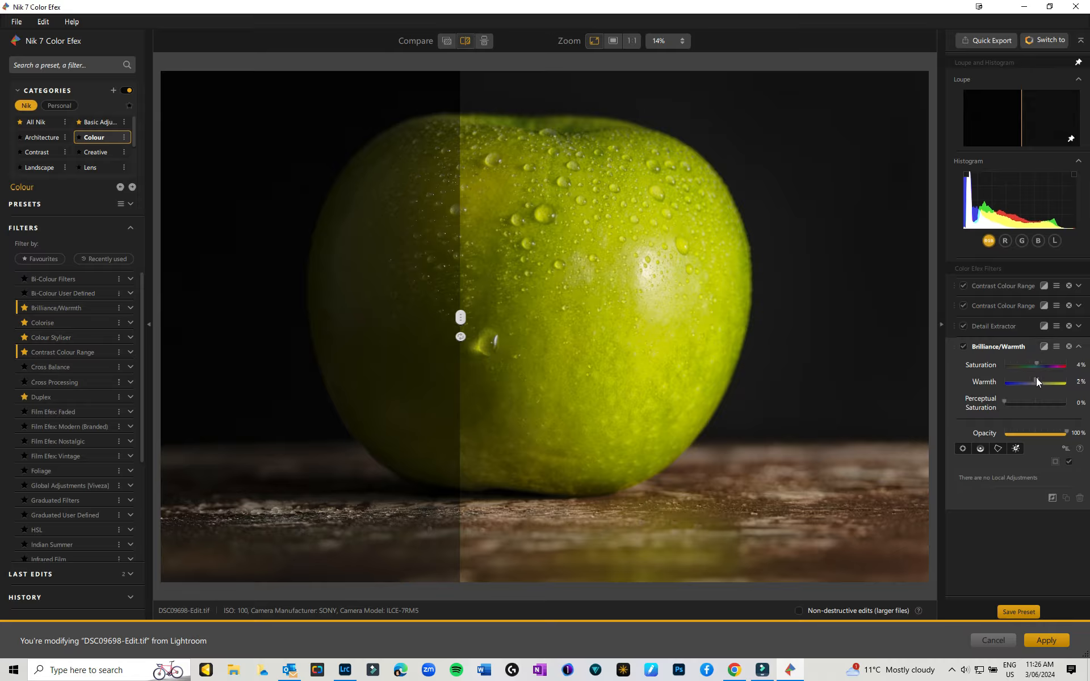
Try the Brilliance/Warmth warmth at -100% and 100%, and settle on -14%.
left_click_drag(1036, 380, 1001, 380)
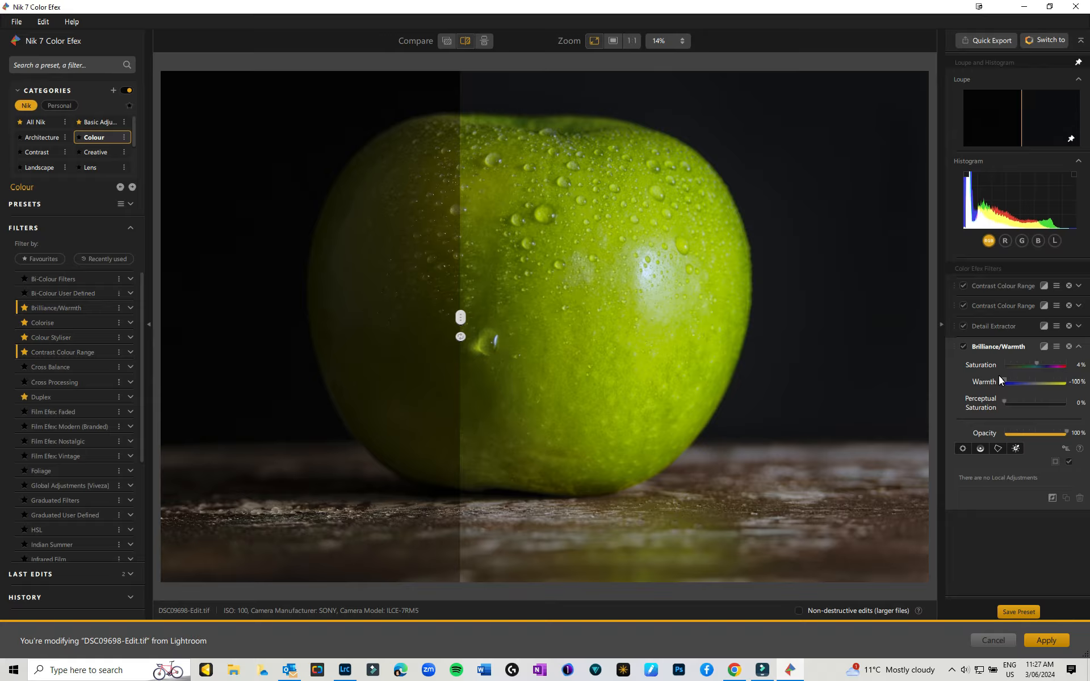
left_click_drag(1001, 380, 1086, 388)
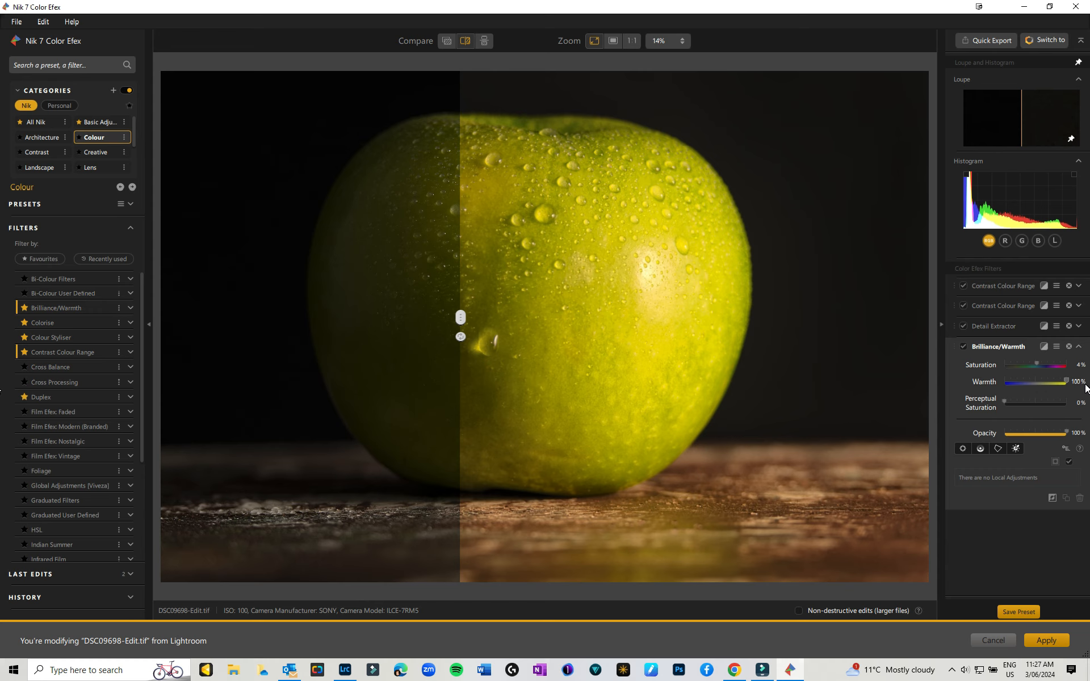
left_click_drag(1086, 388, 1032, 385)
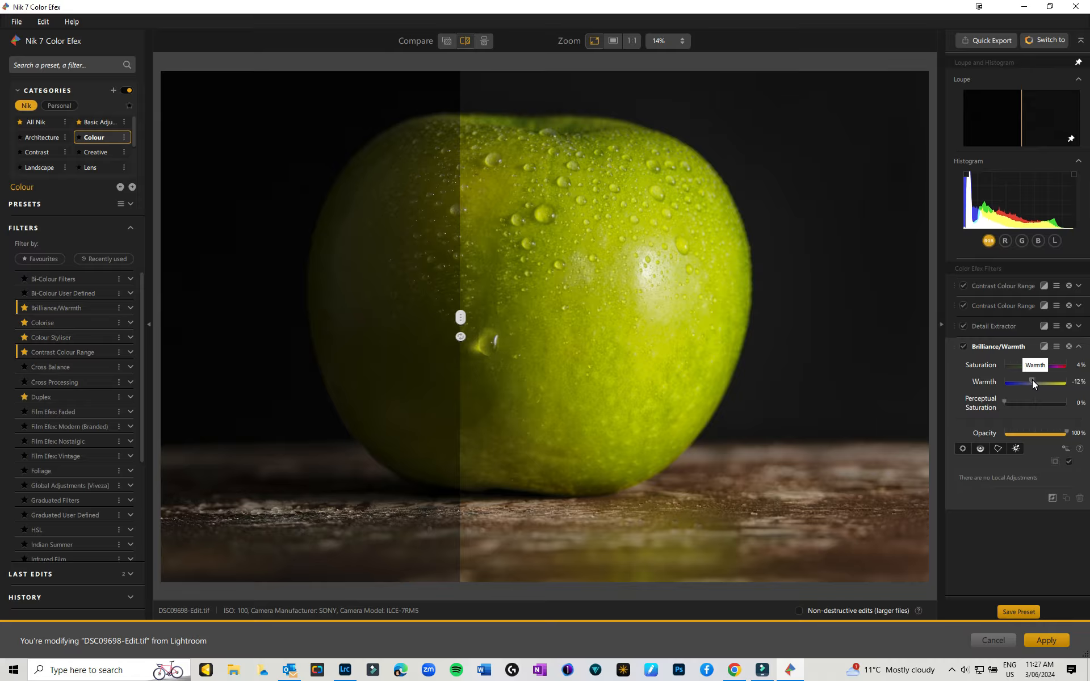
left_click_drag(1032, 385, 1031, 384)
Replace the Brilliance/Warmth filter with Levels & Curves from the Contrast category and shape a gentle RGB S-curve.
left_click(36, 154)
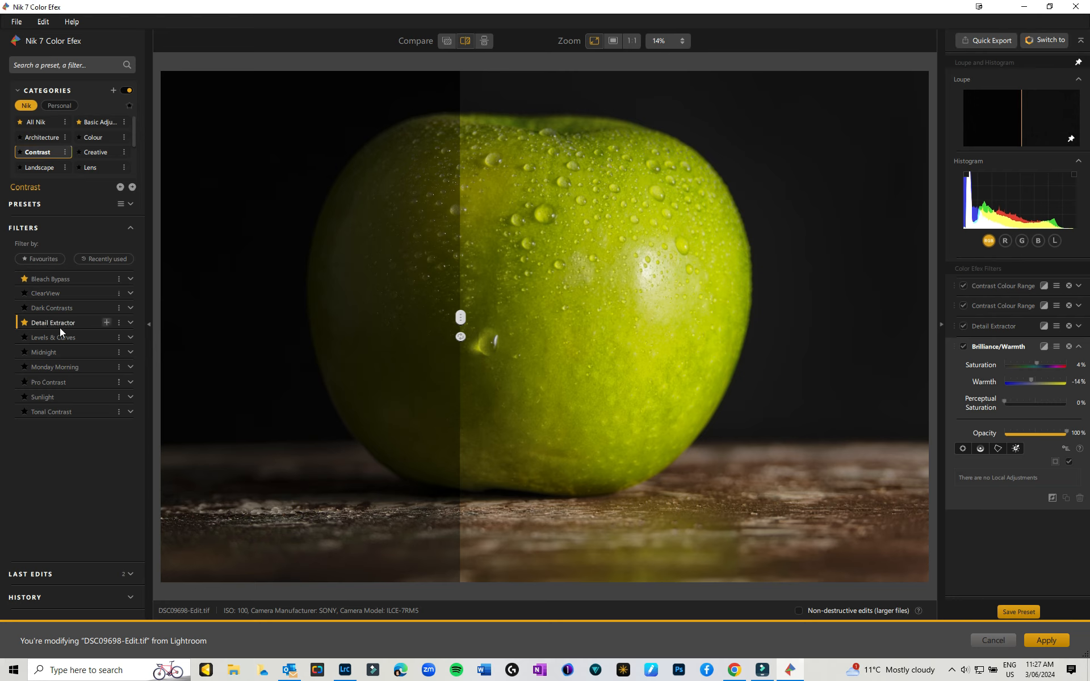
left_click(49, 339)
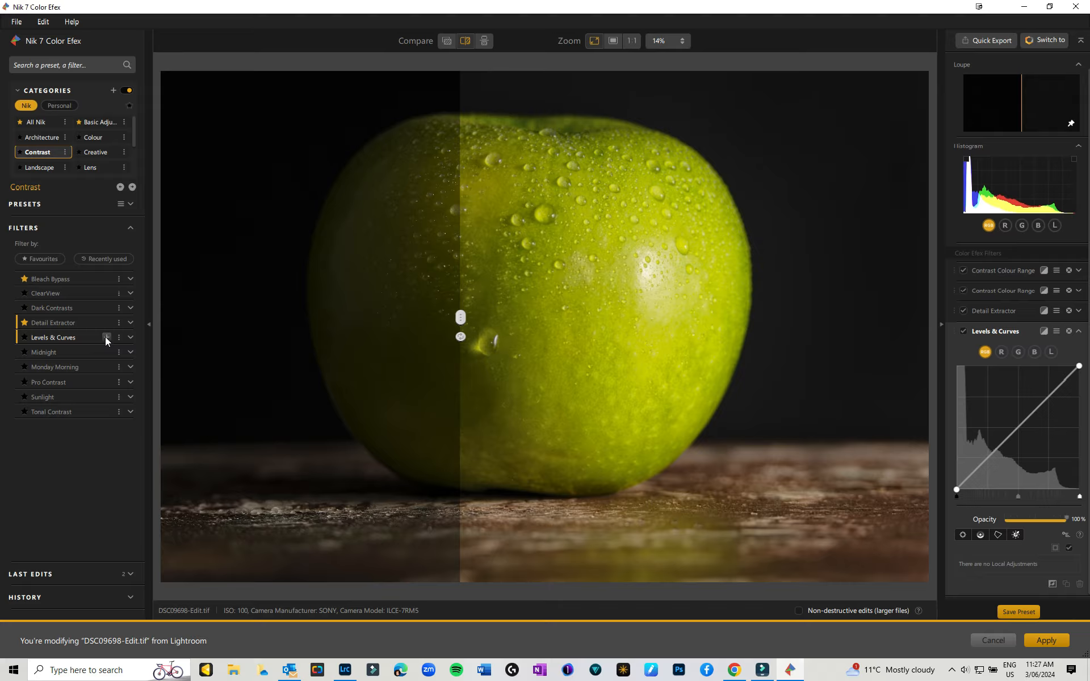
left_click_drag(991, 457, 995, 464)
left_click(1047, 401)
left_click_drag(1047, 401, 1046, 401)
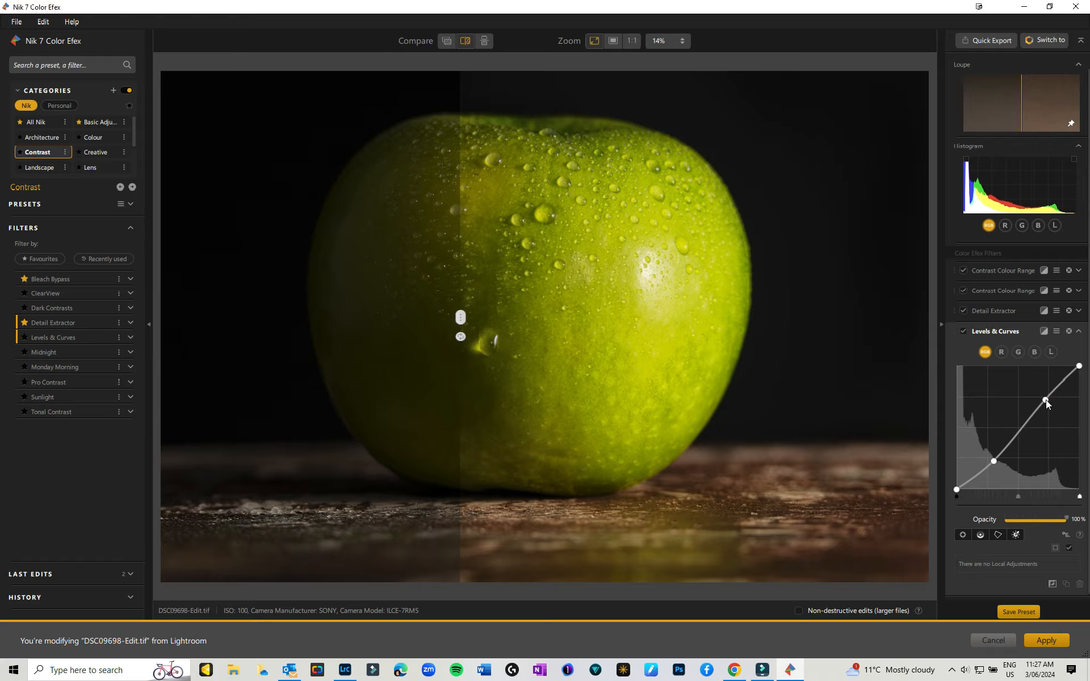
Lift the curve's black point for softer blacks and fine-tune its shadow point, comparing with the original.
left_click_drag(959, 491, 957, 480)
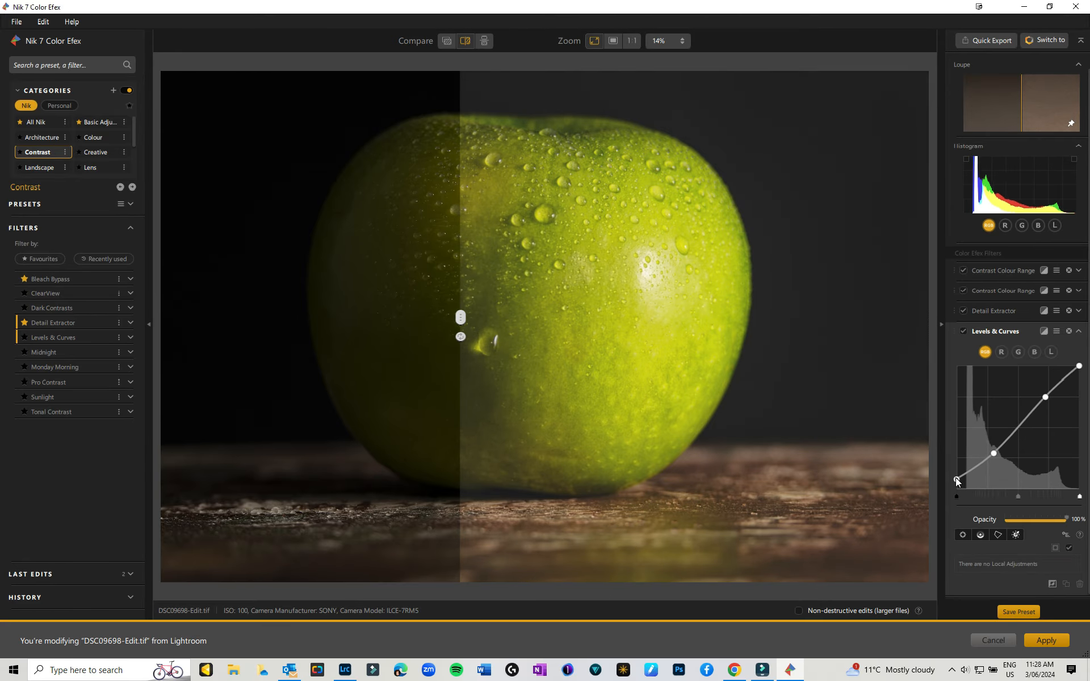
mouse_move(460, 316)
left_mouse_down()
mouse_move(854, 313)
mouse_move(318, 317)
mouse_move(899, 307)
mouse_move(479, 307)
mouse_move(451, 317)
left_mouse_up()
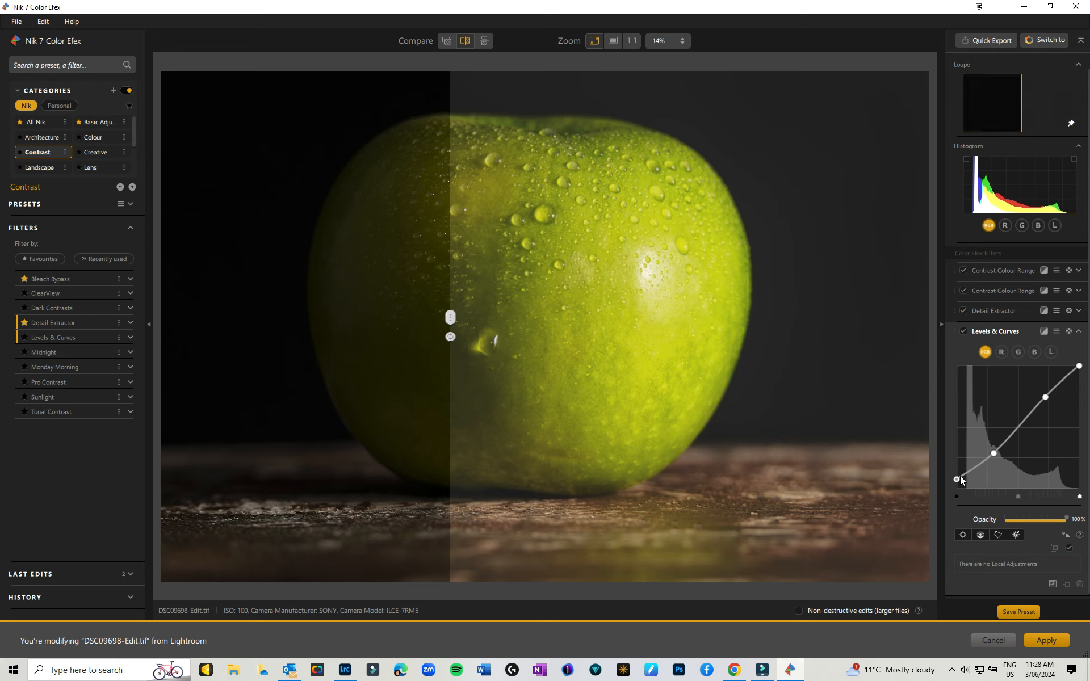
left_click_drag(957, 480, 998, 462)
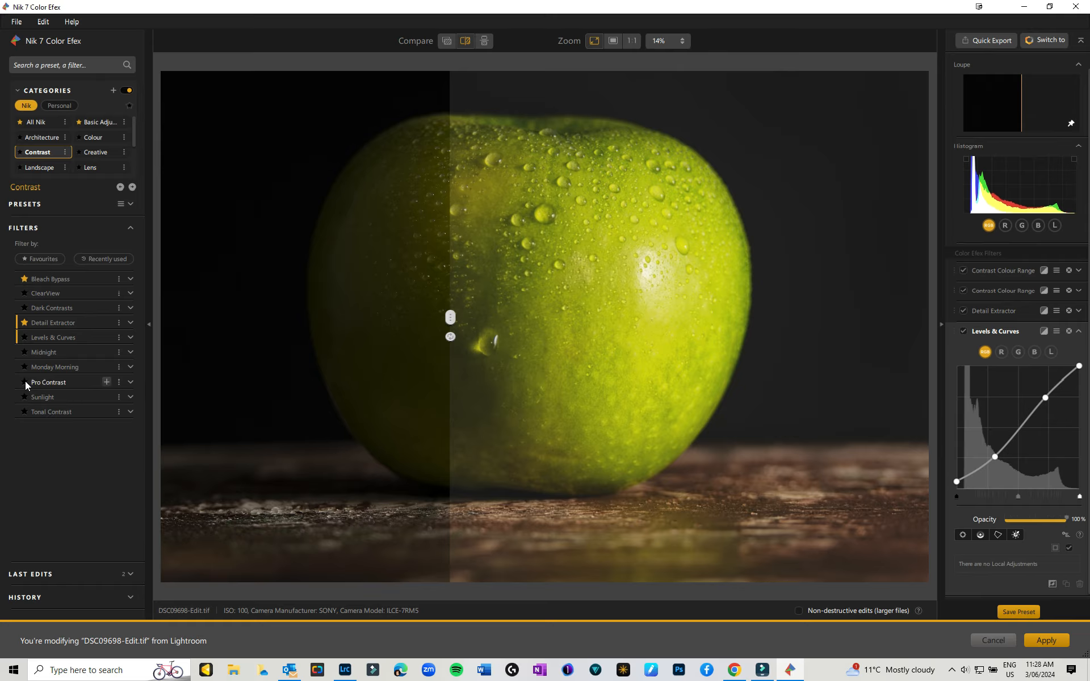
Add Pro Contrast as a favourite filter with Correct Color Cast at 31%, Dynamic Contrast at 14% and Shadows at 84%.
left_click(107, 383)
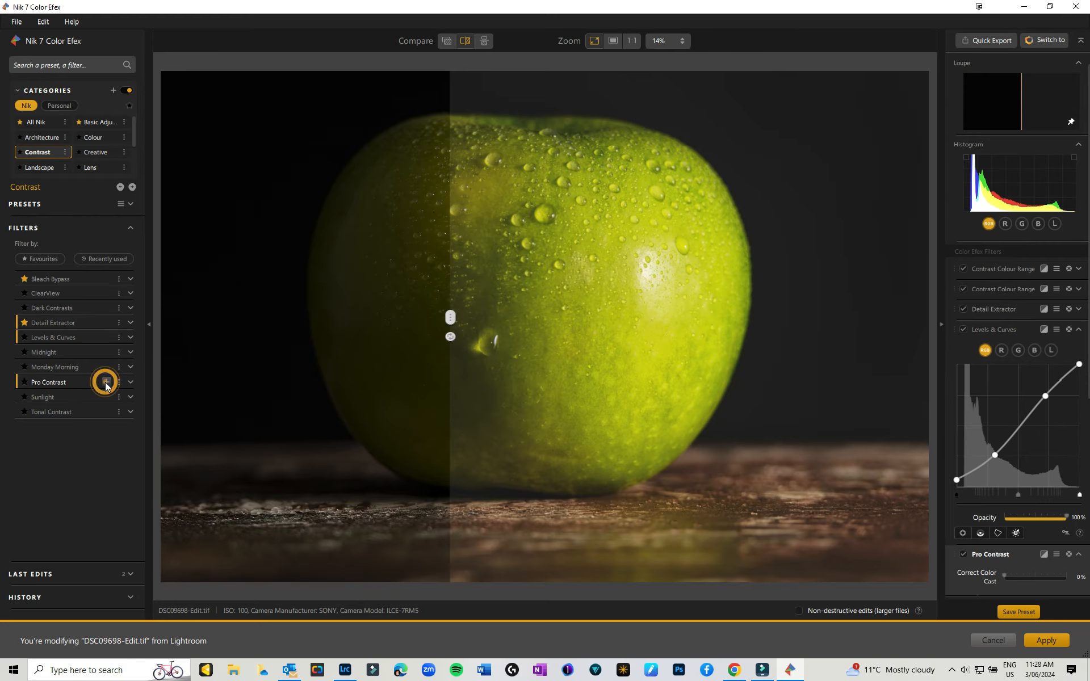
left_click(24, 383)
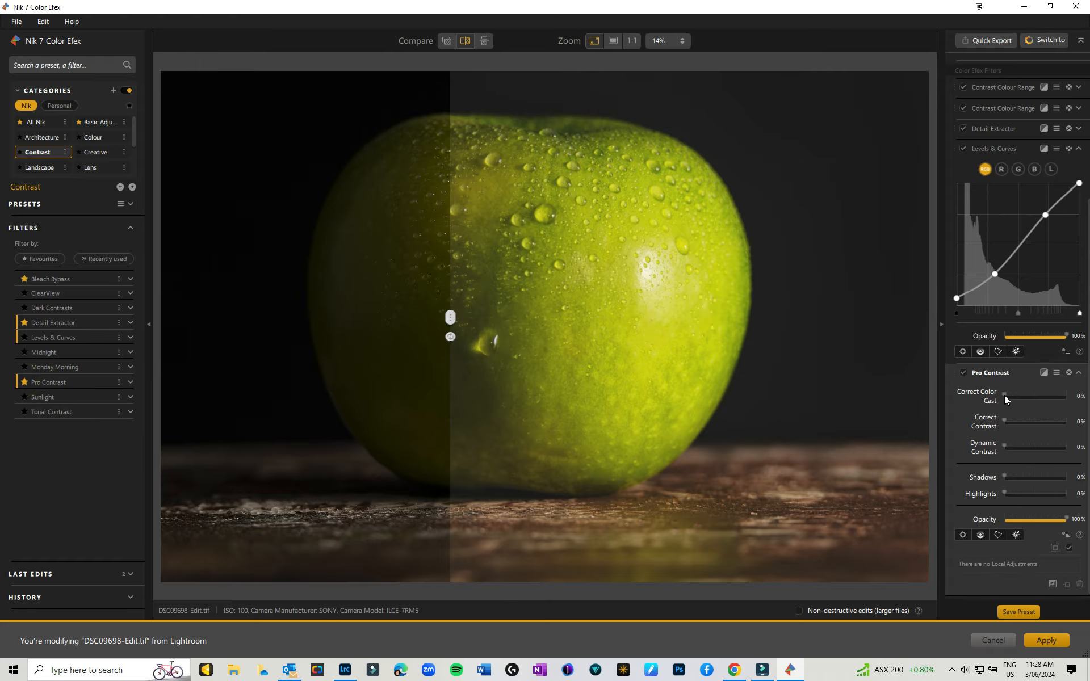
left_click_drag(1005, 400, 1057, 480)
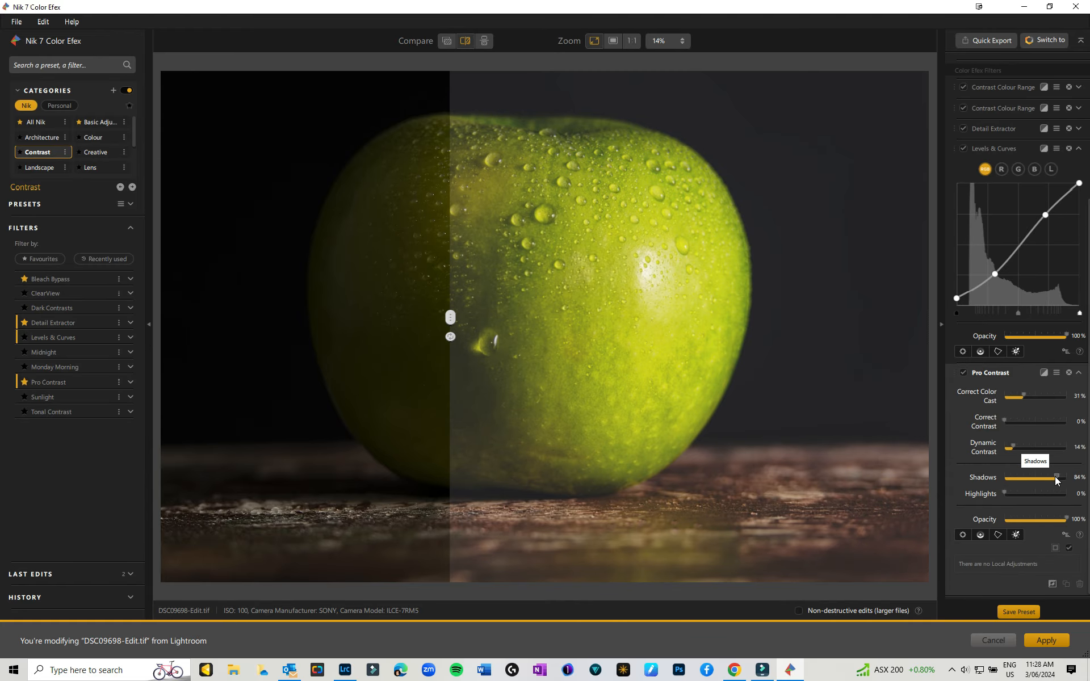
Set the Pro Contrast filter's Highlights to 38% and Opacity to 43%, and collapse its settings.
left_click_drag(1005, 494, 1031, 499)
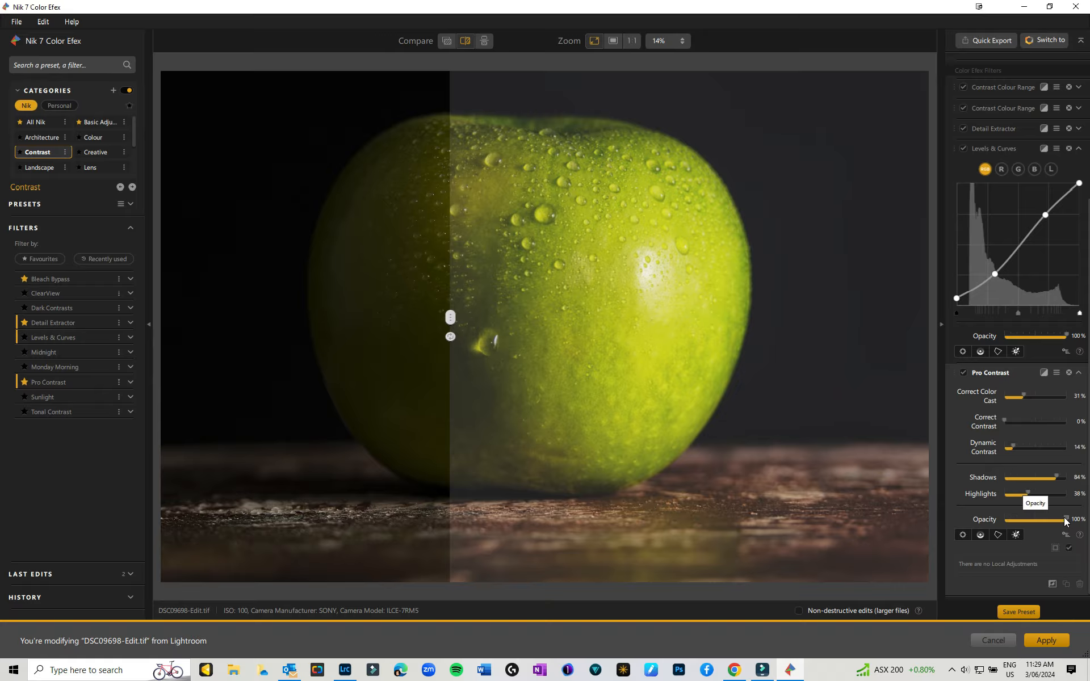
left_click_drag(1065, 522, 1033, 521)
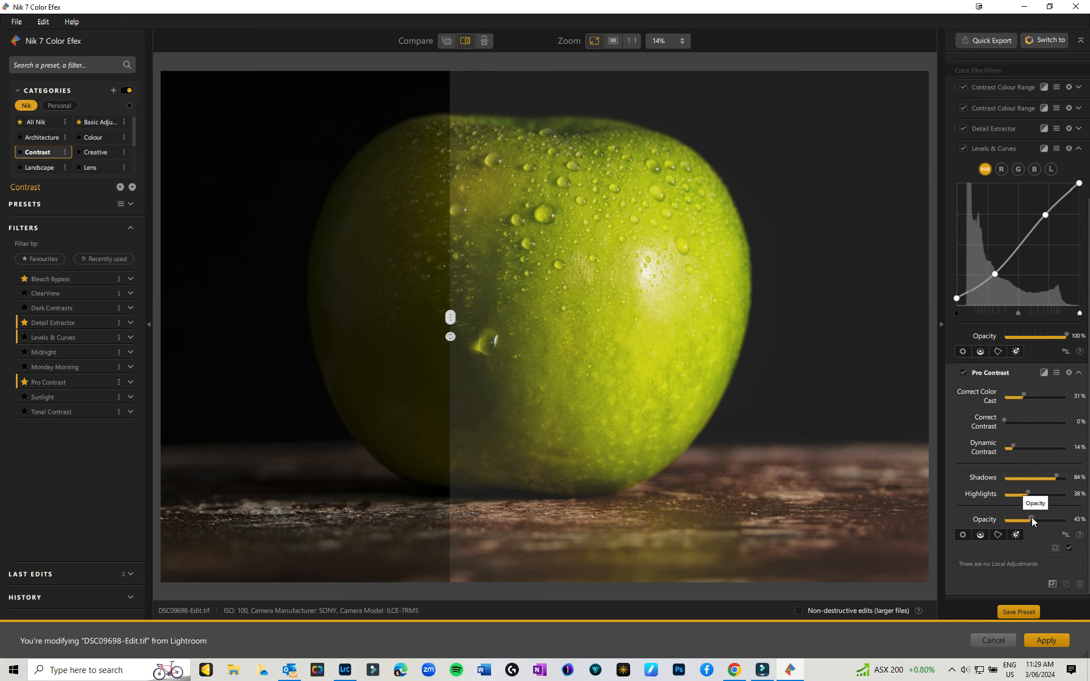
left_click(1079, 373)
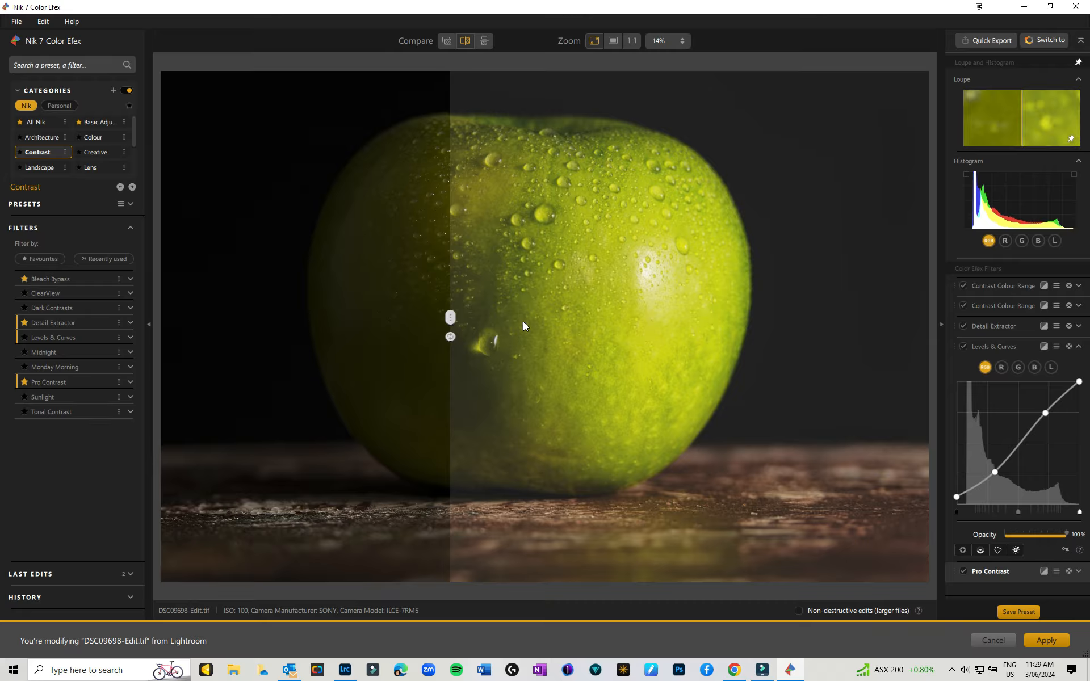
Compare the filtered apple with the original by sweeping the split-view divider across the whole photo.
left_click_drag(455, 315, 918, 341)
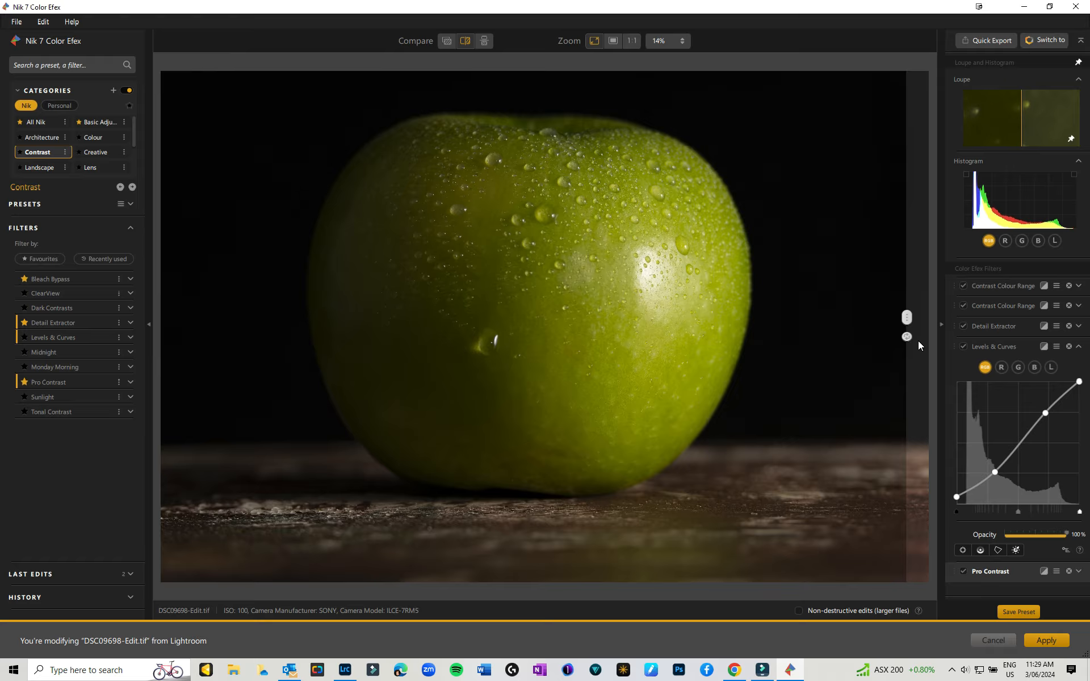
left_click_drag(919, 341, 922, 340)
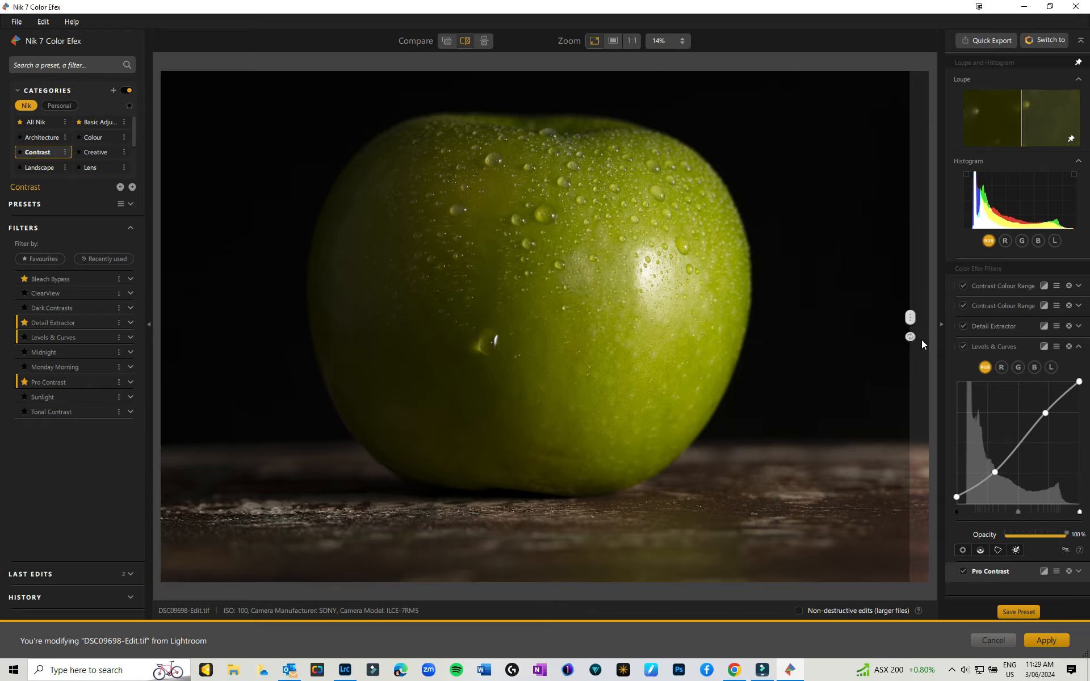
left_click_drag(922, 339, 253, 296)
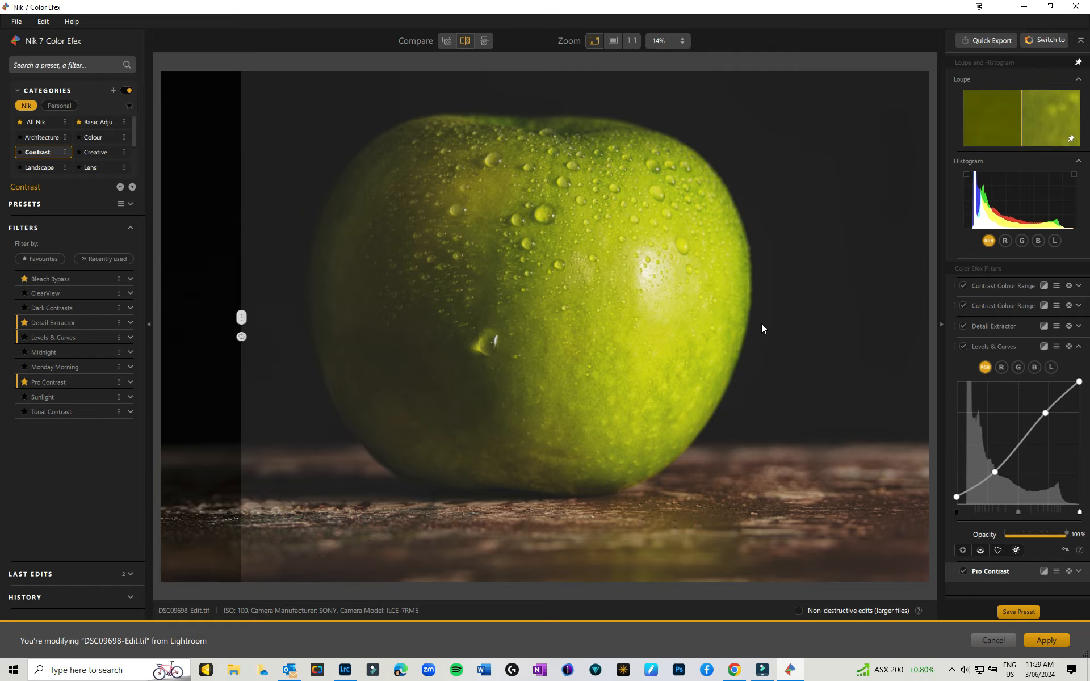
Lower the white and highlight points of the Levels & Curves filter slightly and set its Opacity to 64%.
left_click_drag(1079, 382, 1048, 407)
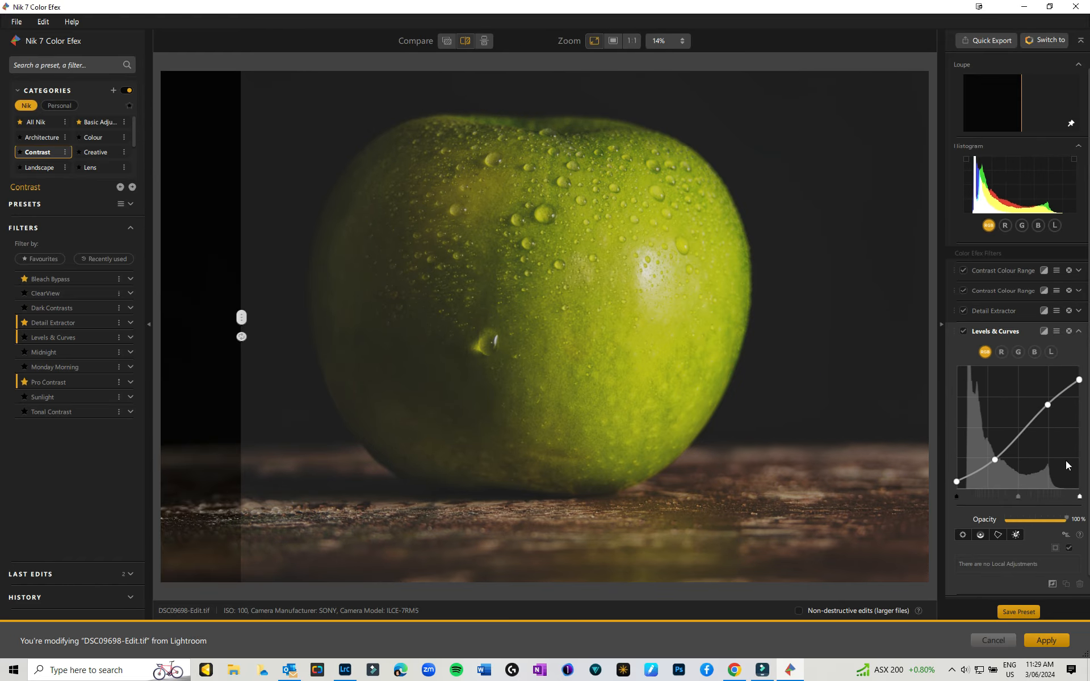
left_click_drag(1066, 519, 1045, 521)
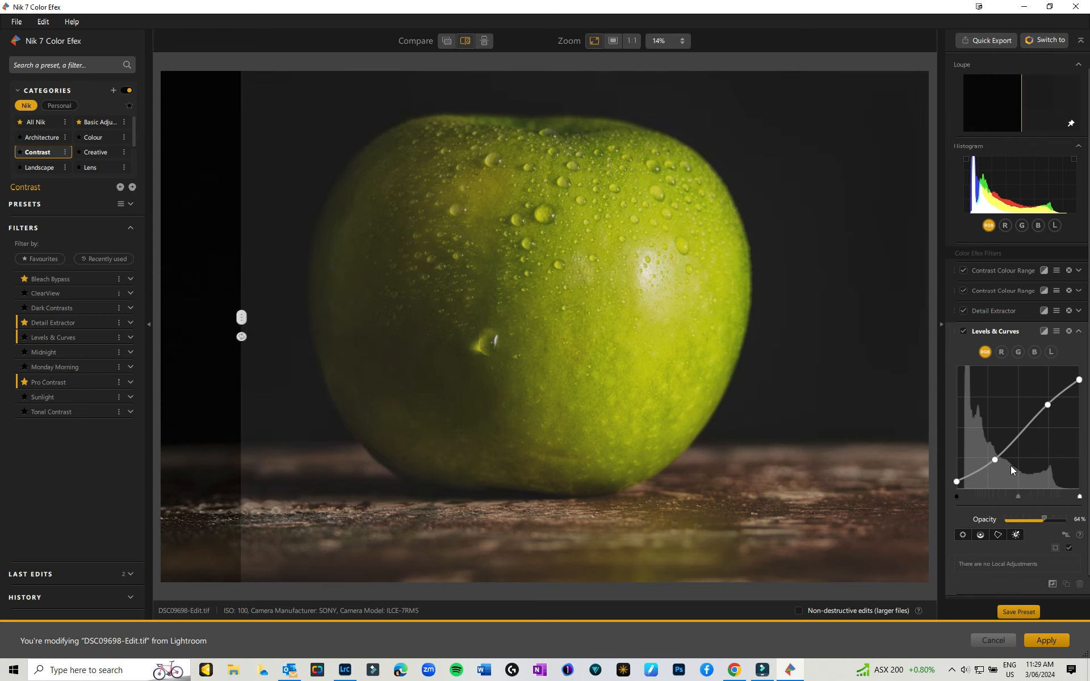
Set the Opacity of the second Contrast Colour Range filter to 63%.
scroll(1014, 470, "down", 1)
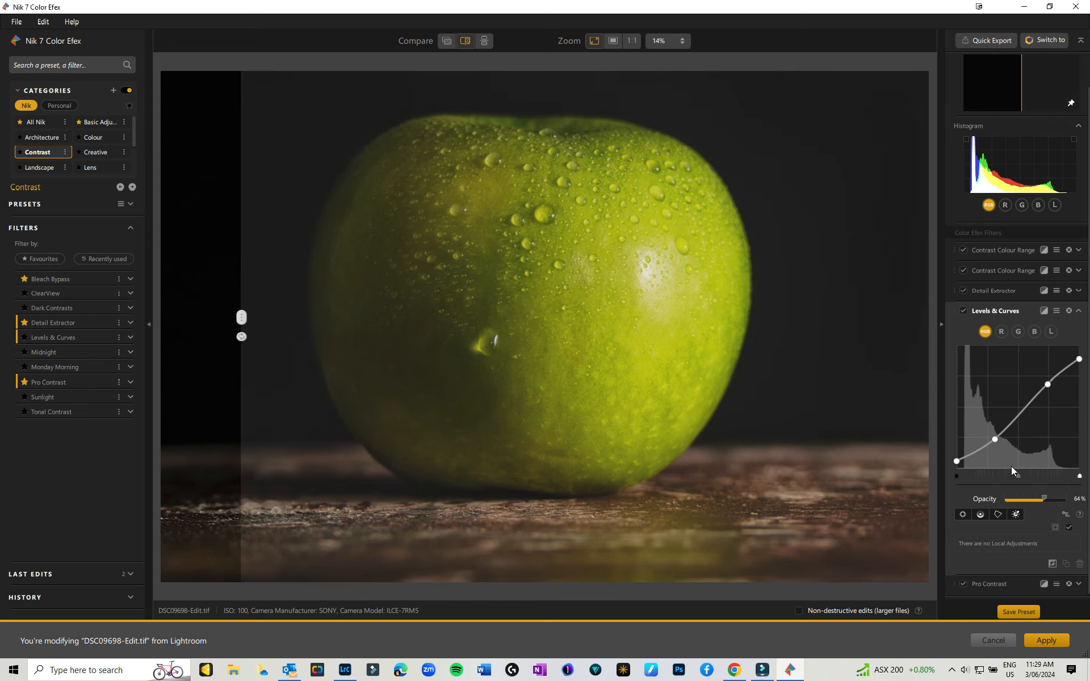
left_click(1081, 294)
scroll(1081, 293, "up", 2)
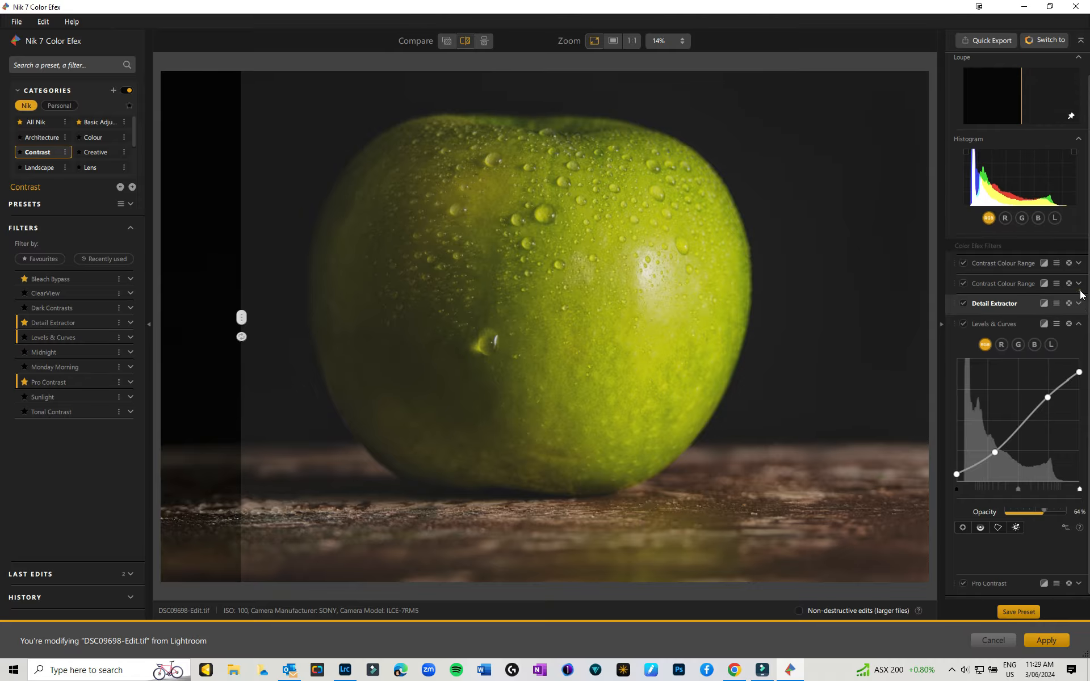
left_click(998, 307)
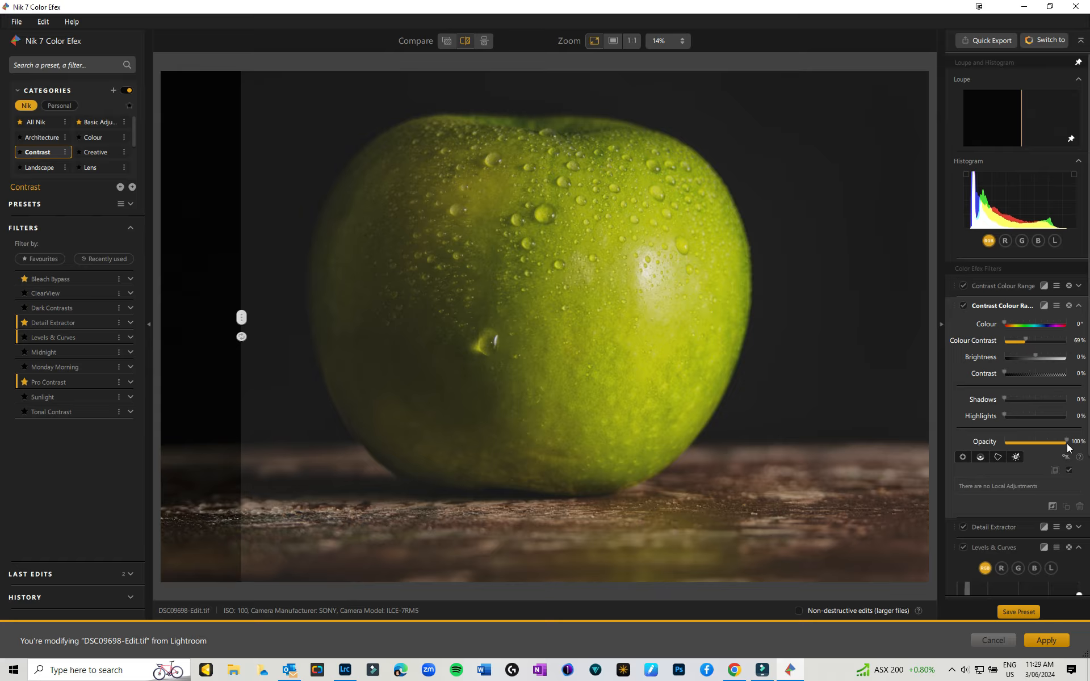
left_click_drag(1068, 442, 1045, 445)
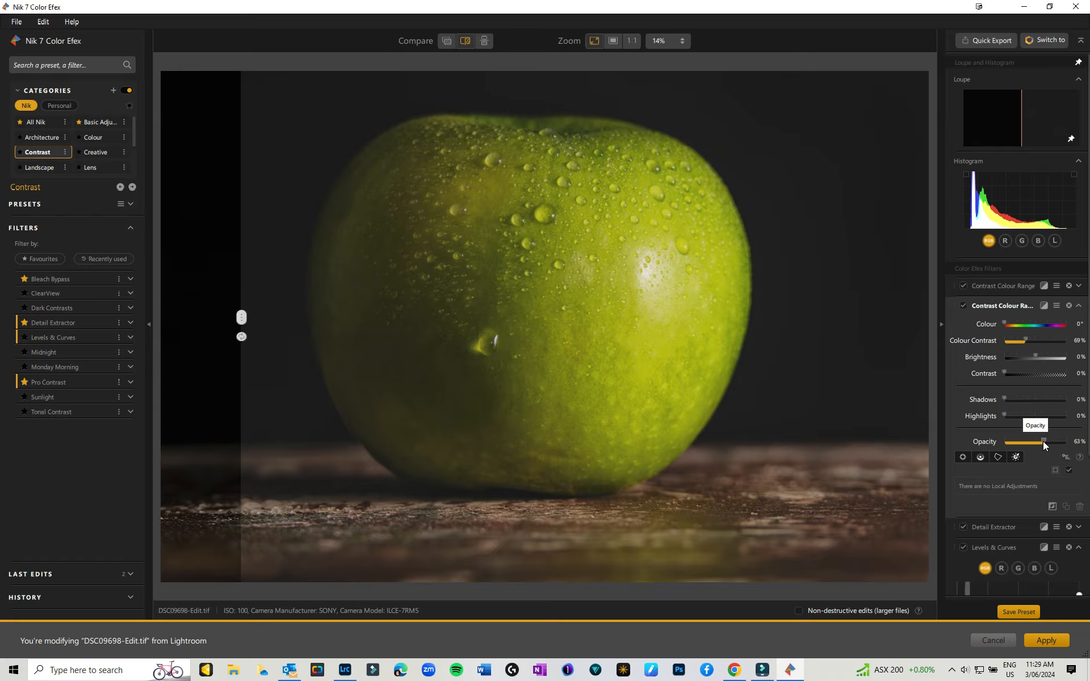
Place a control point on the apple's bright highlight for this filter, with Luminance 62% and Diffusion 67%, and nudge it slightly lower.
left_click(963, 459)
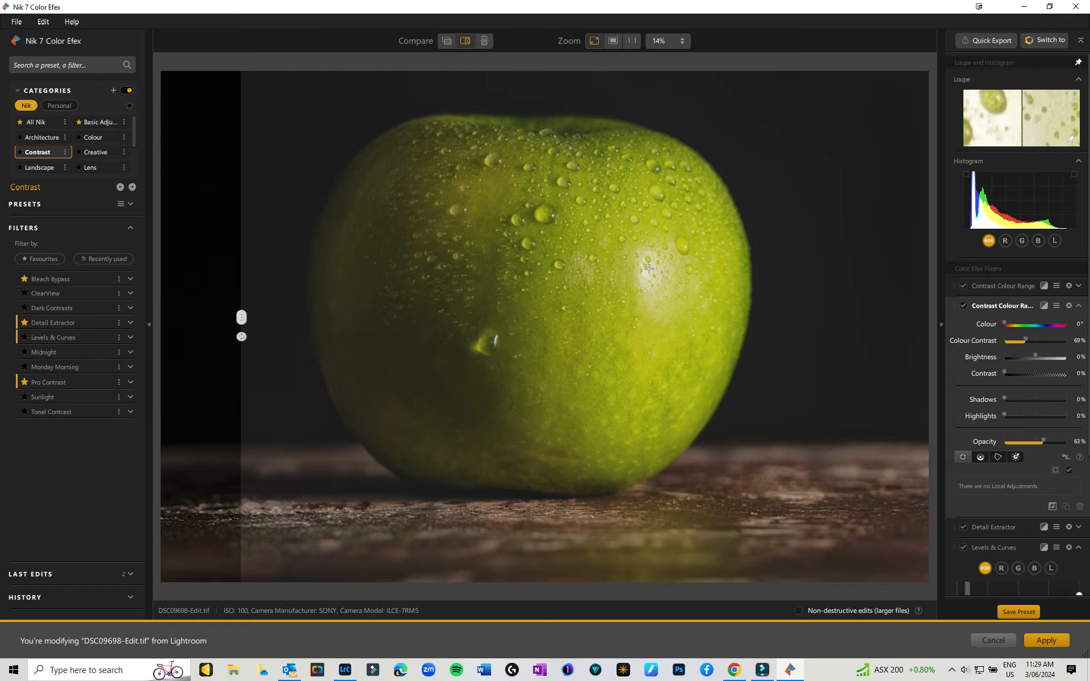
left_click(649, 269)
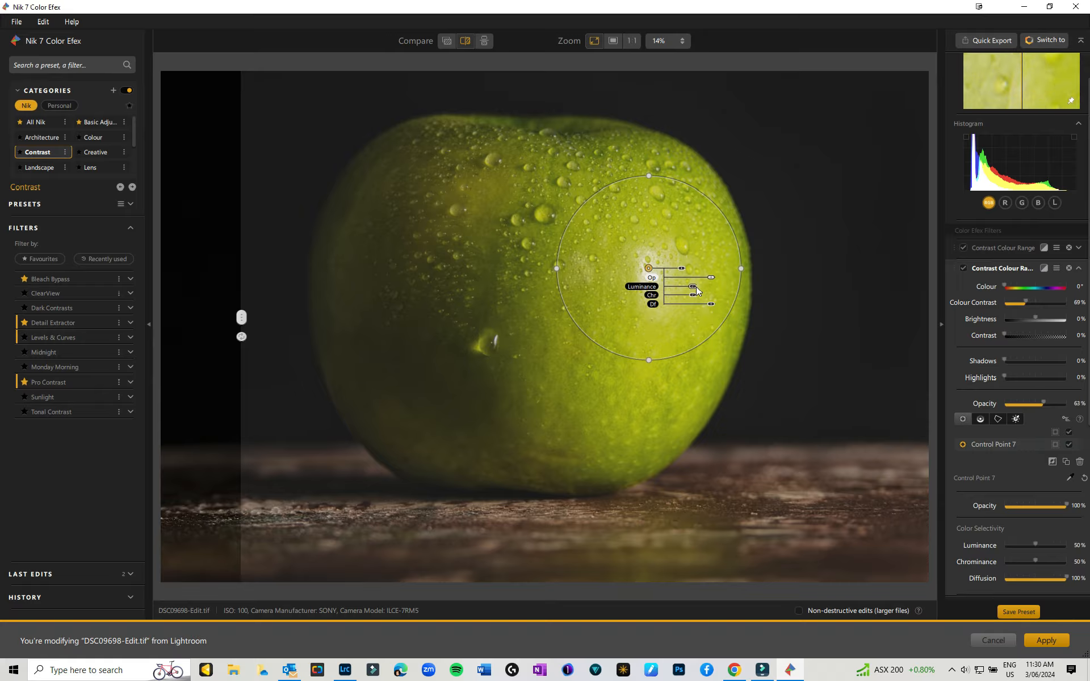
mouse_move(693, 287)
left_mouse_down()
mouse_move(708, 290)
mouse_move(673, 290)
mouse_move(698, 291)
left_mouse_up()
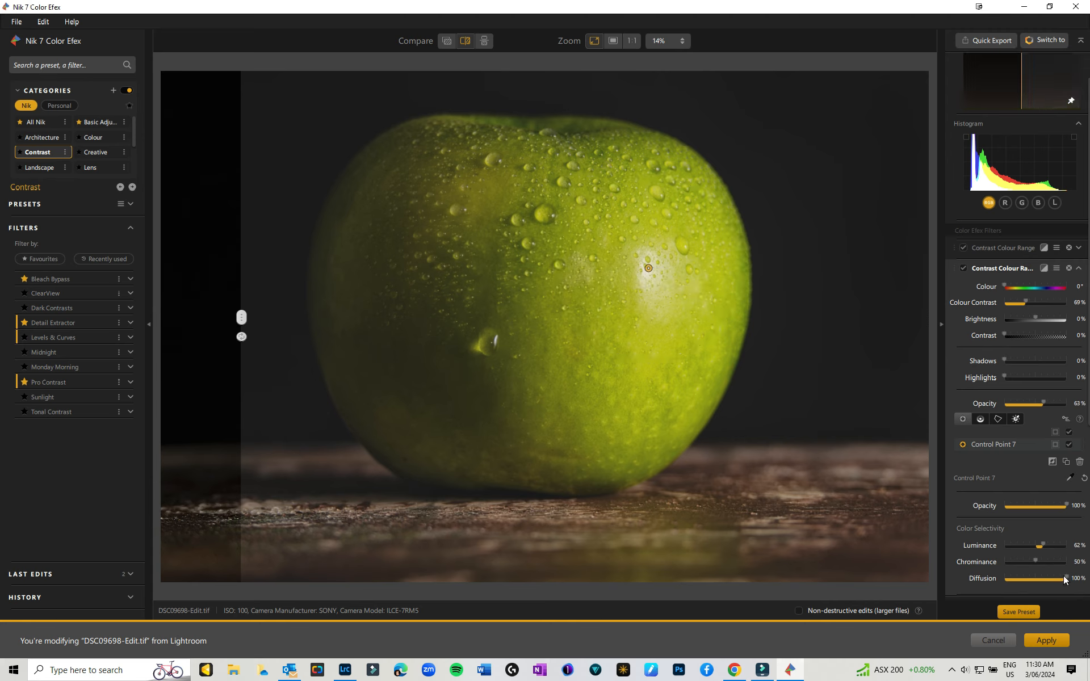
left_click_drag(1064, 579, 1047, 580)
left_click_drag(647, 268, 649, 278)
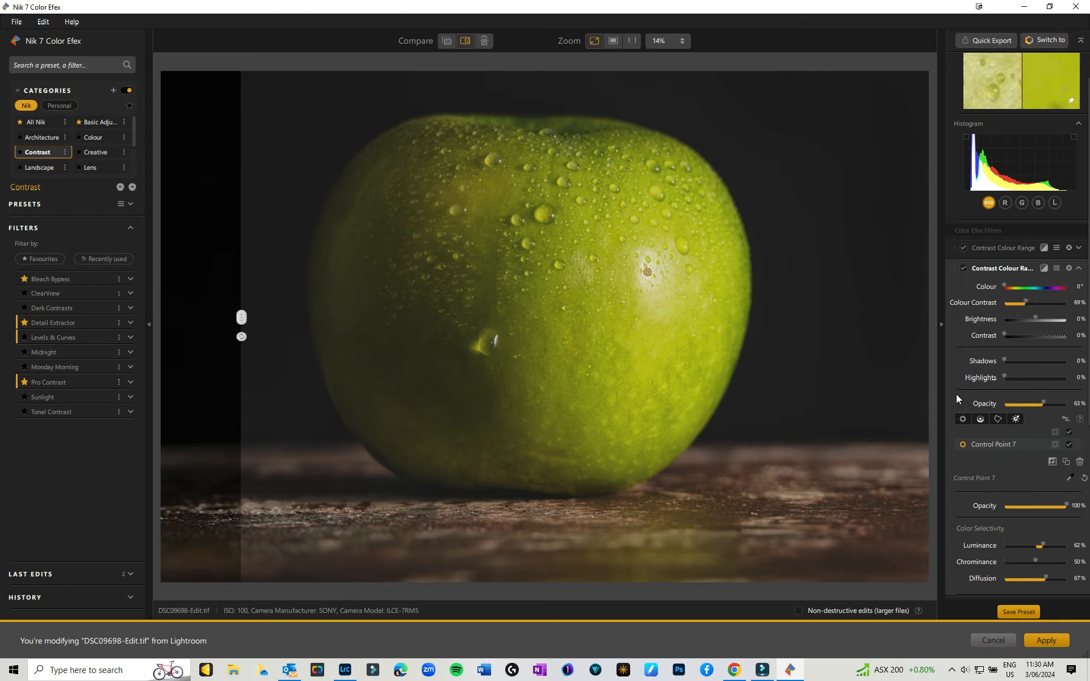
Save the filter stack as a custom preset named Green Apples, including local adjustments.
key("alt")
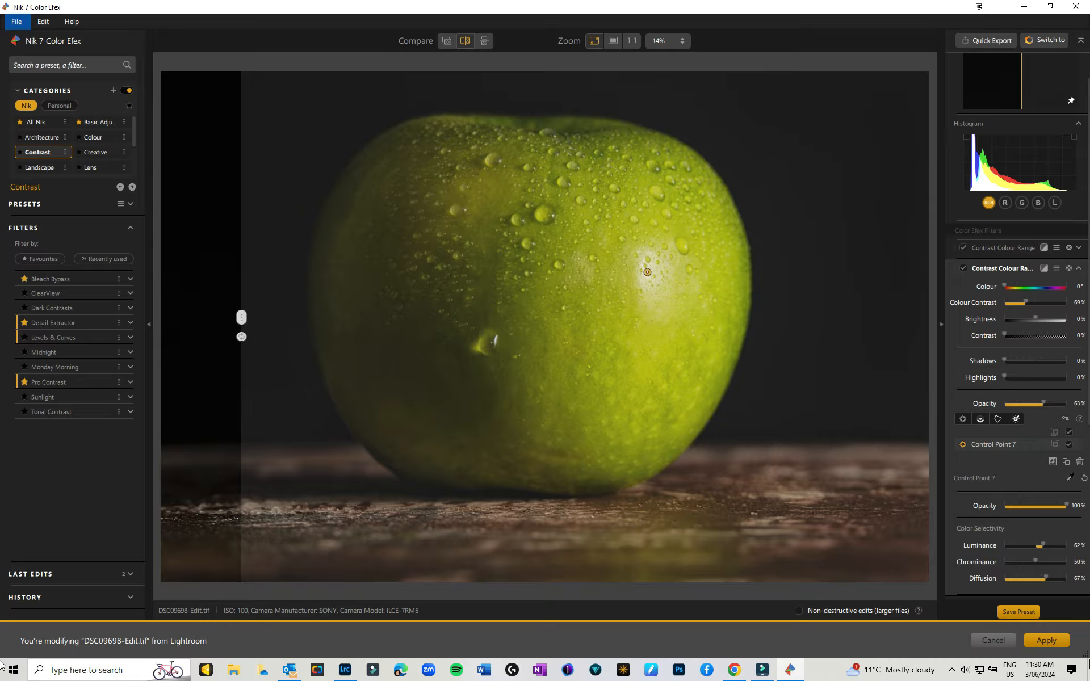
left_click(1014, 613)
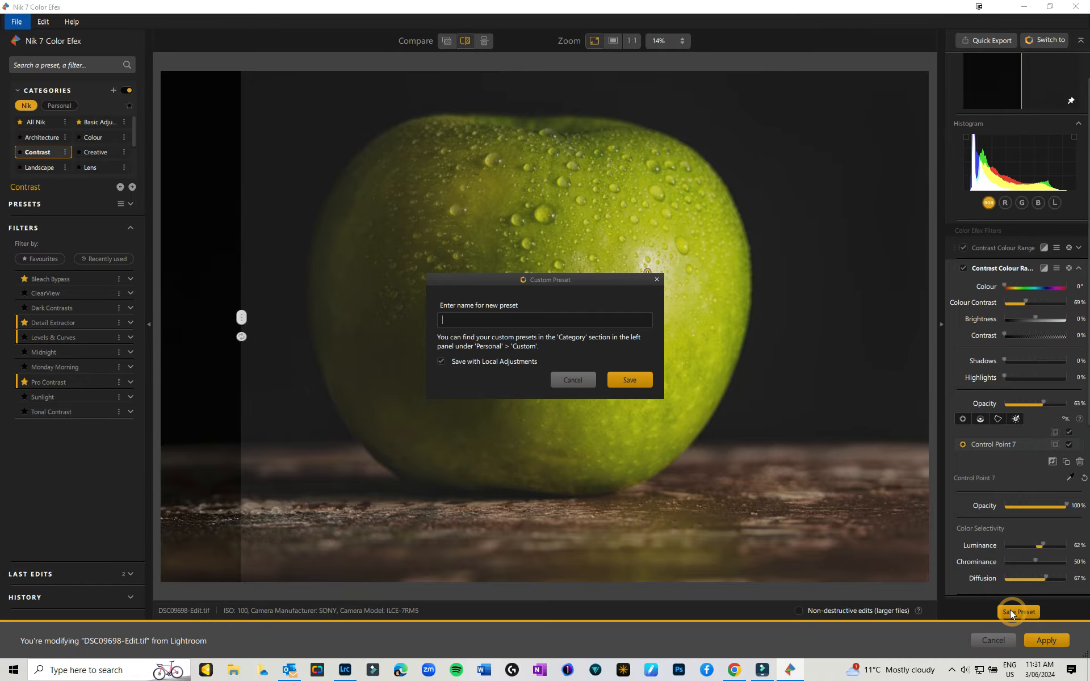
type("Green Apples")
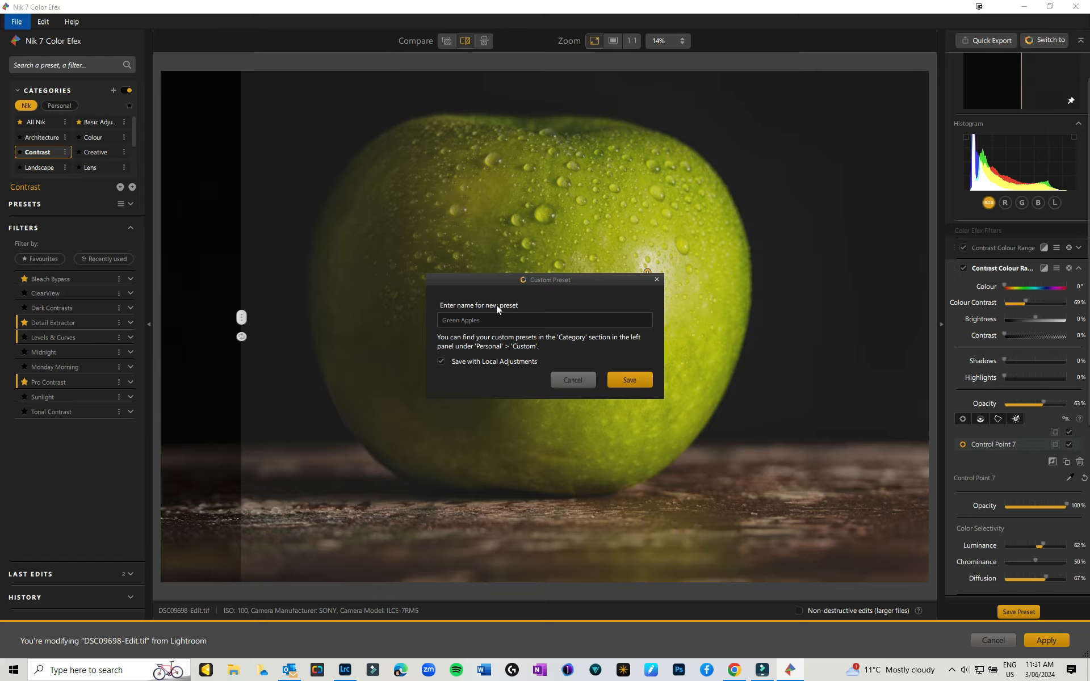
left_click(630, 381)
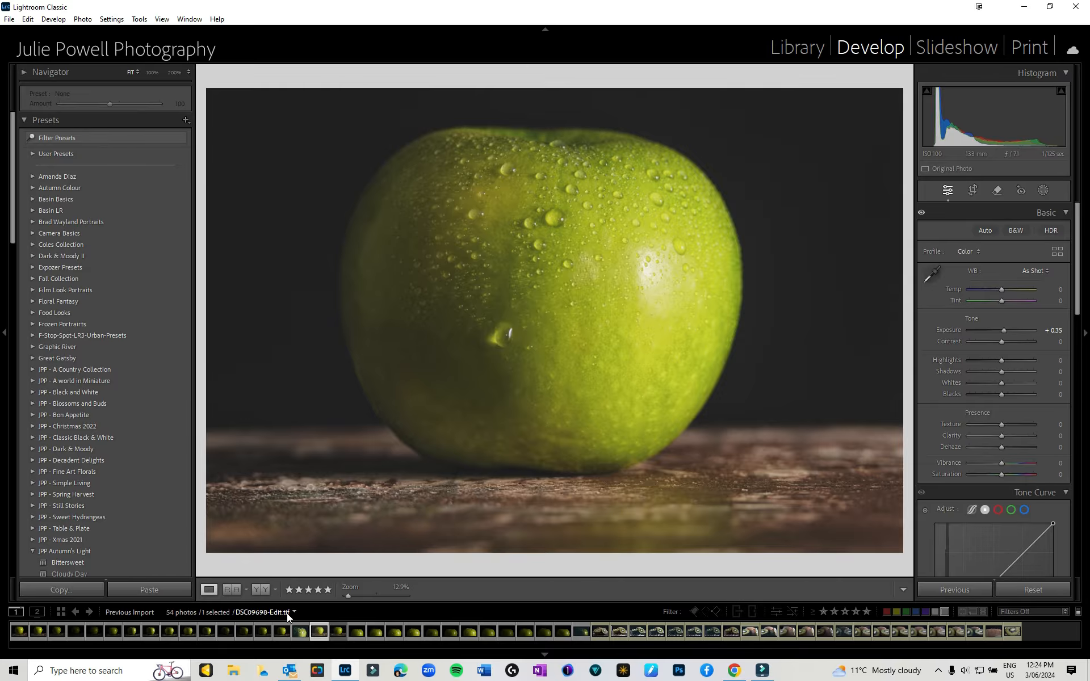
In Lightroom Classic, compare DSC09698.dng with its edit and open DSC09698-Edit.tif in Nik 7 Color Efex with Edit Original.
left_click(340, 633)
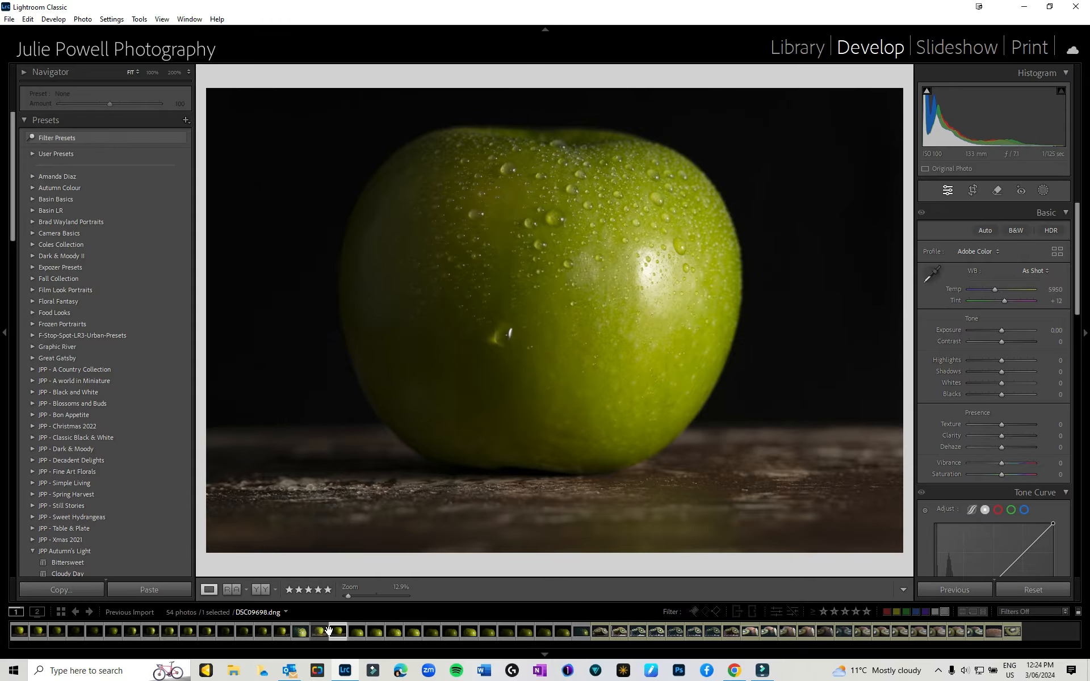
key("Left")
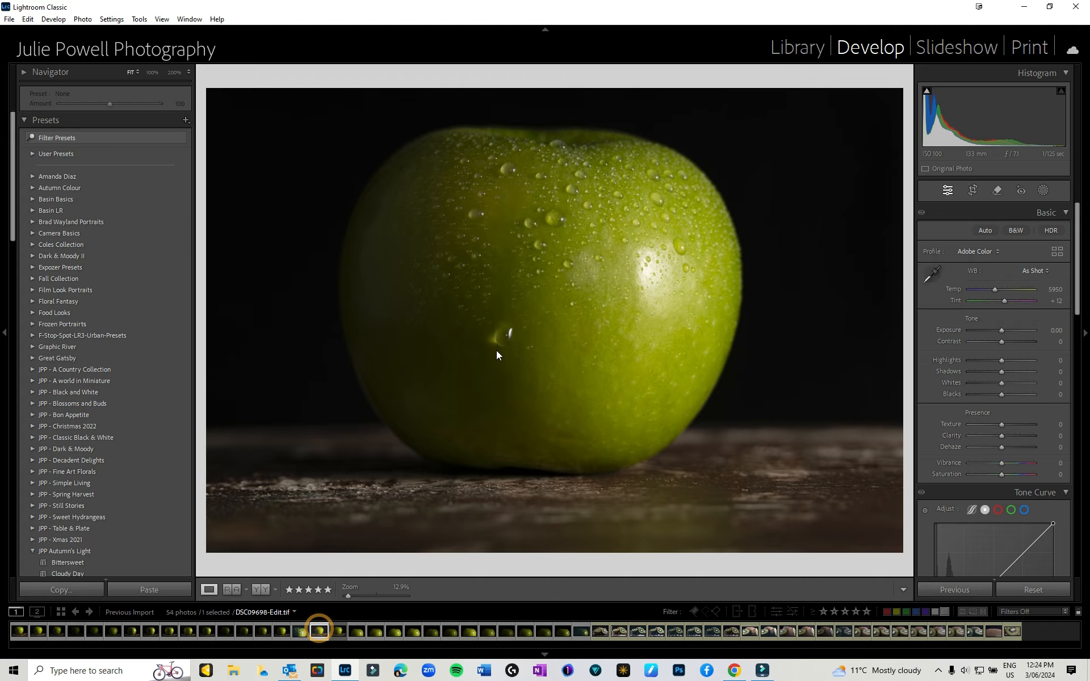
right_click(496, 350)
mouse_move(568, 403)
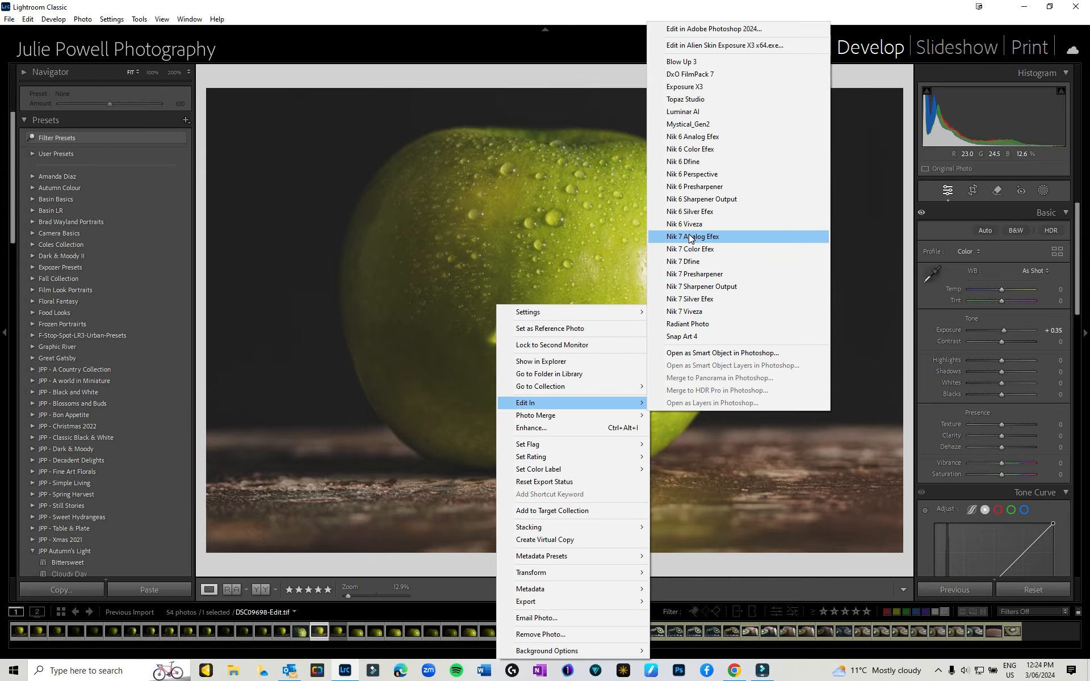
left_click(694, 250)
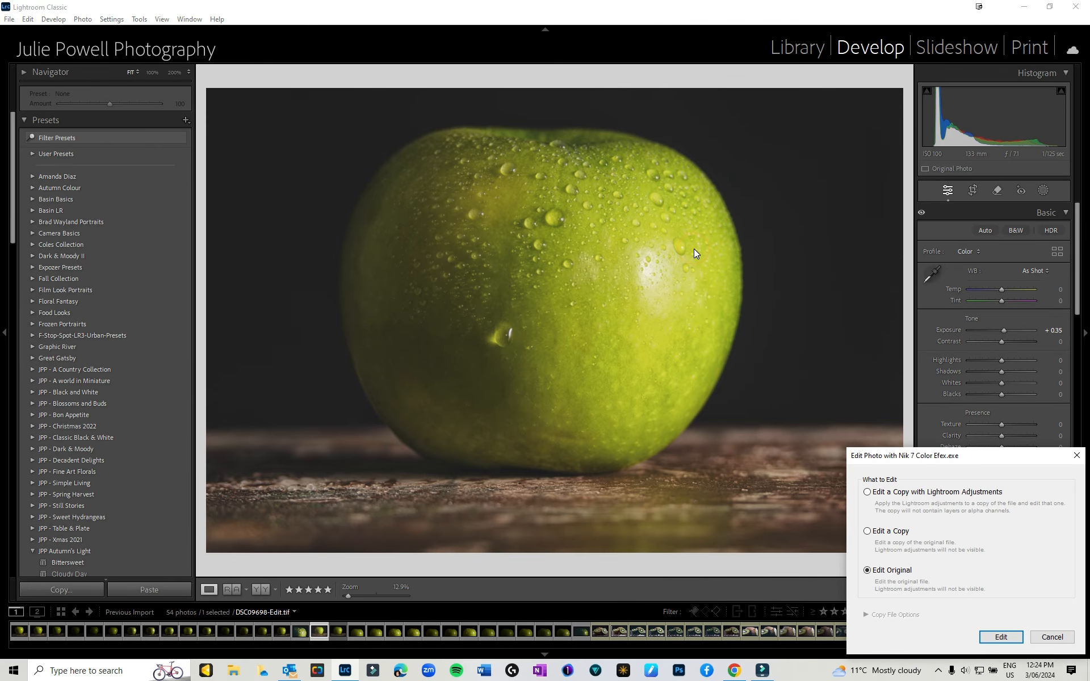
left_click(1003, 637)
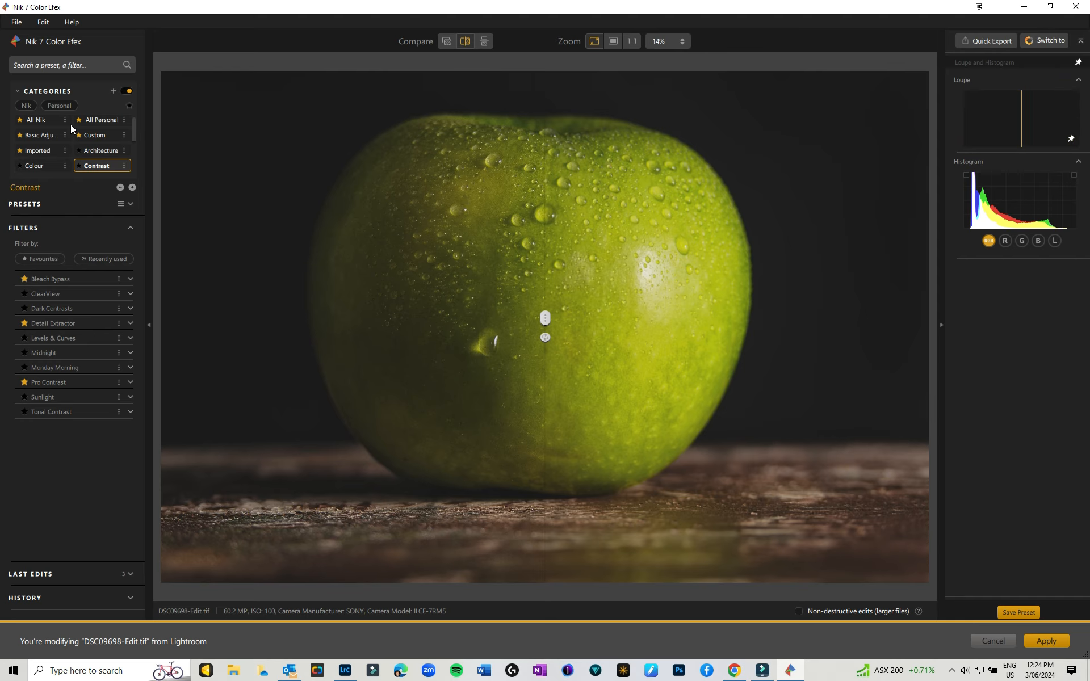
Try the Green Apples personal preset on the already edited apple, compare the split view, and close the editor without saving.
left_click(49, 108)
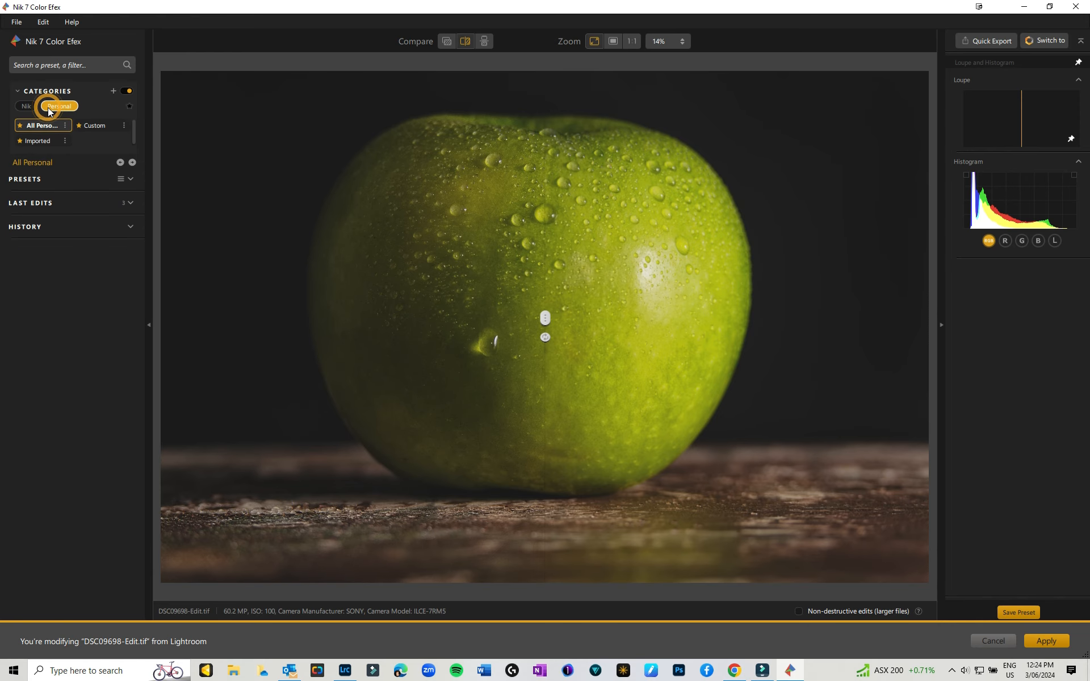
left_click(132, 175)
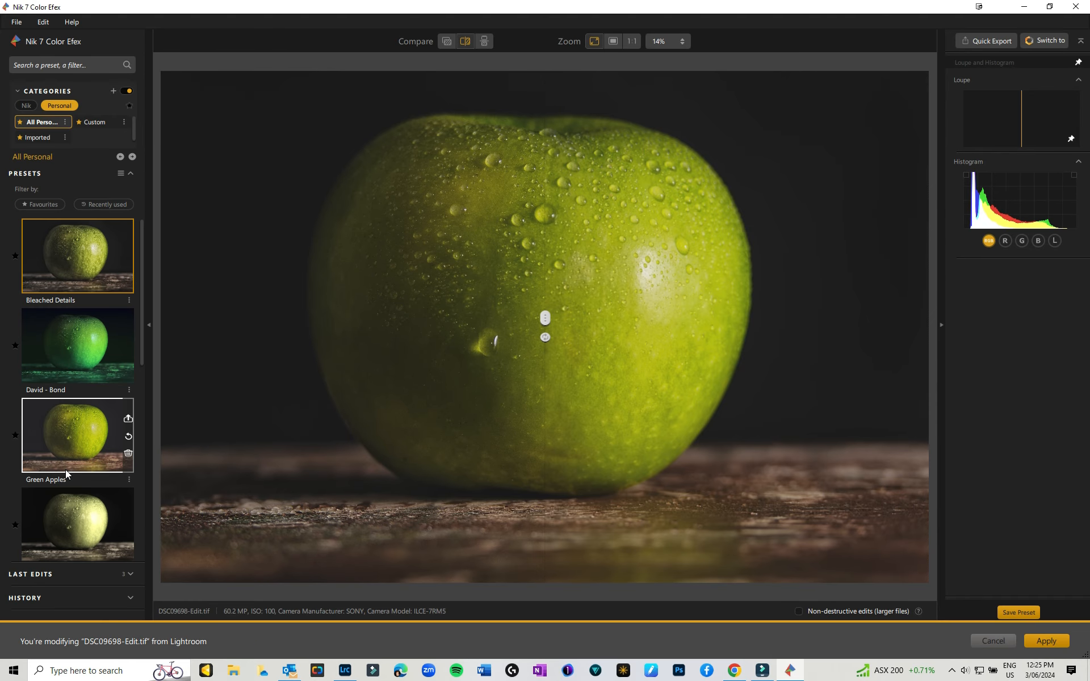
scroll(67, 459, "down", 1)
left_click(59, 385)
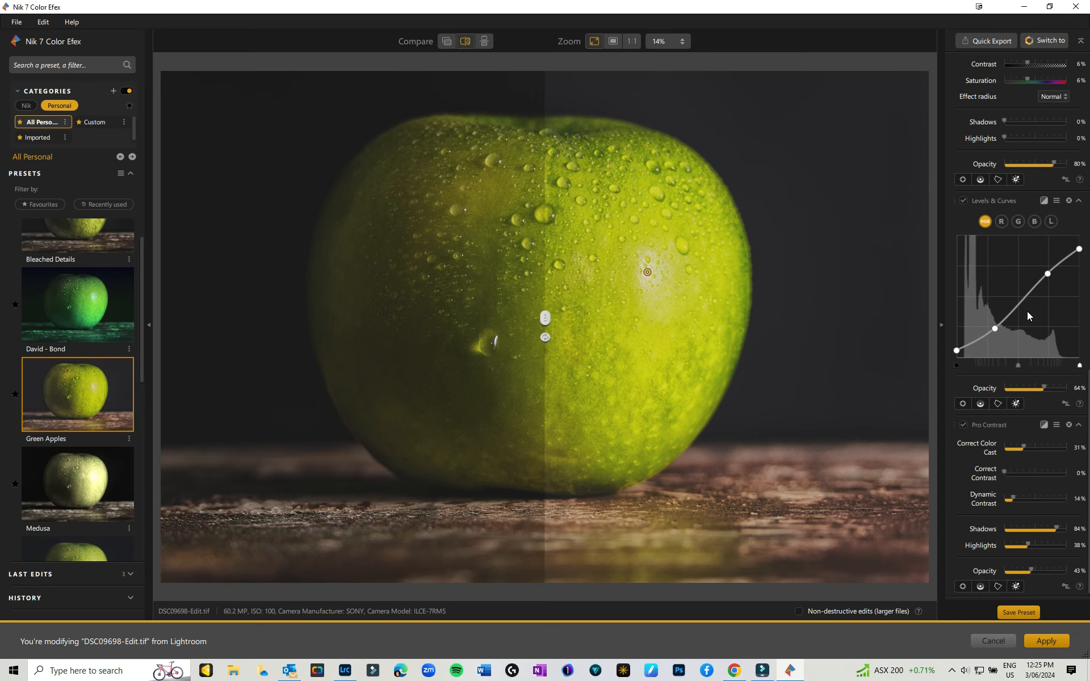
mouse_move(546, 317)
left_mouse_down()
mouse_move(421, 302)
mouse_move(537, 312)
left_mouse_up()
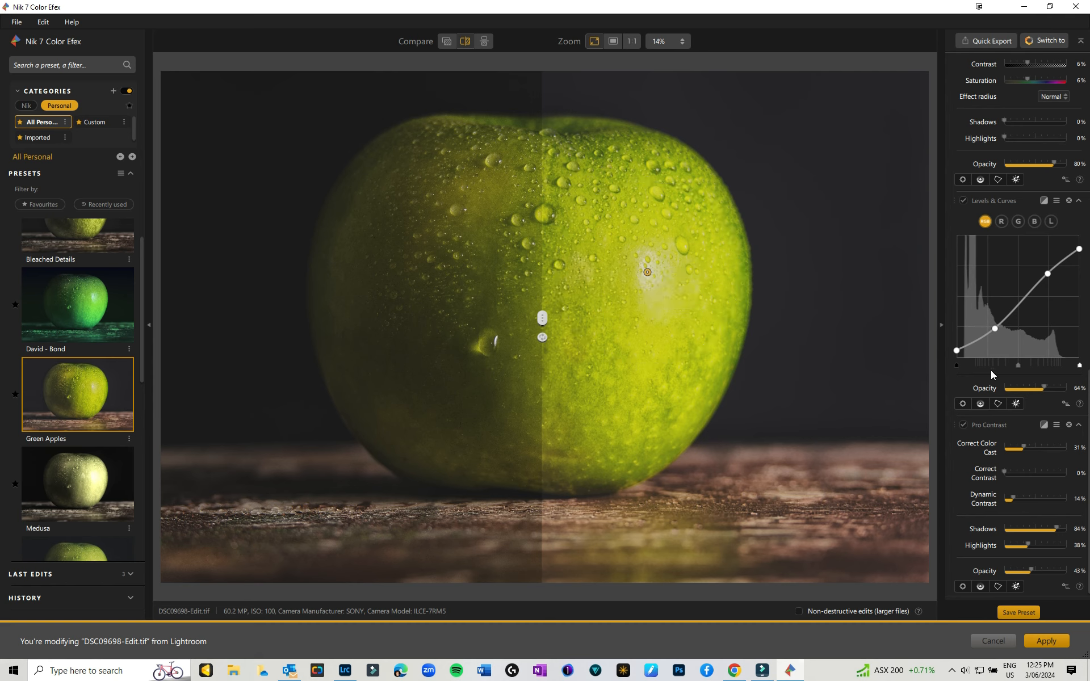
mouse_move(80, 400)
mouse_move(53, 381)
left_click(994, 641)
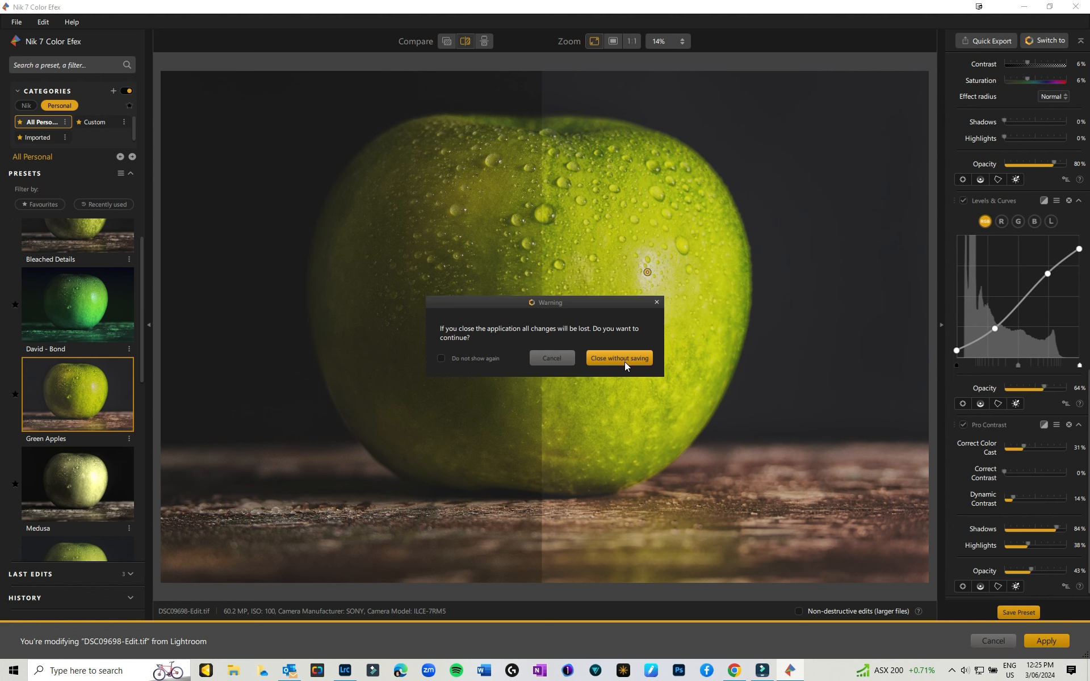
left_click(625, 360)
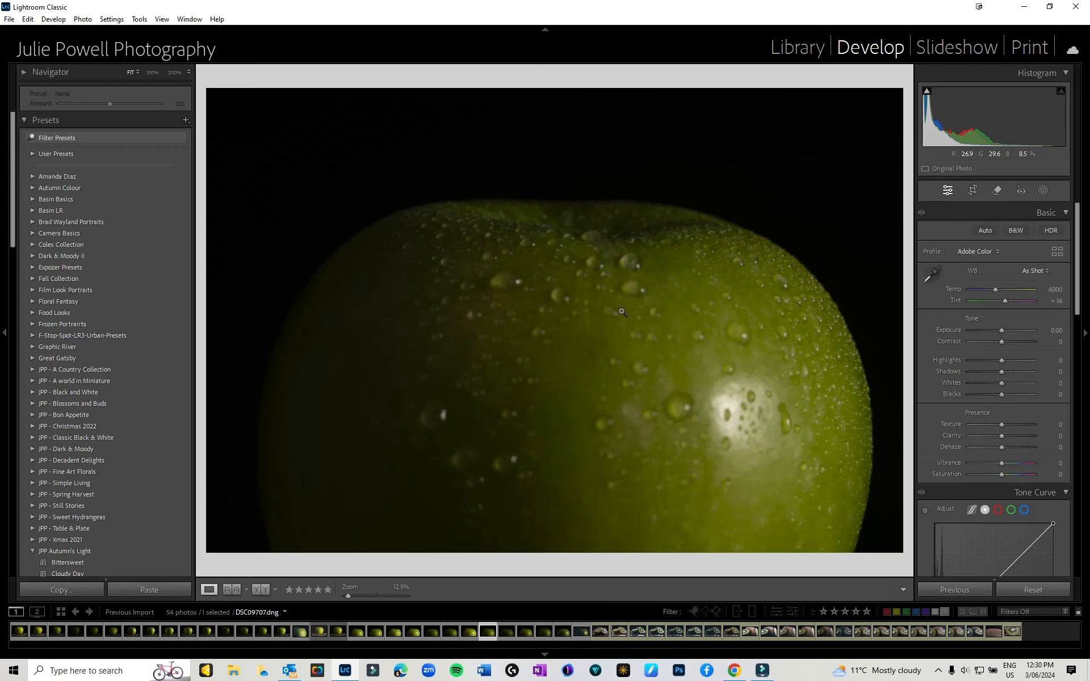
Open DSC09707.dng from Lightroom in Nik 7 Color Efex as a copy with Lightroom adjustments and apply the Green Apples personal preset.
right_click(623, 323)
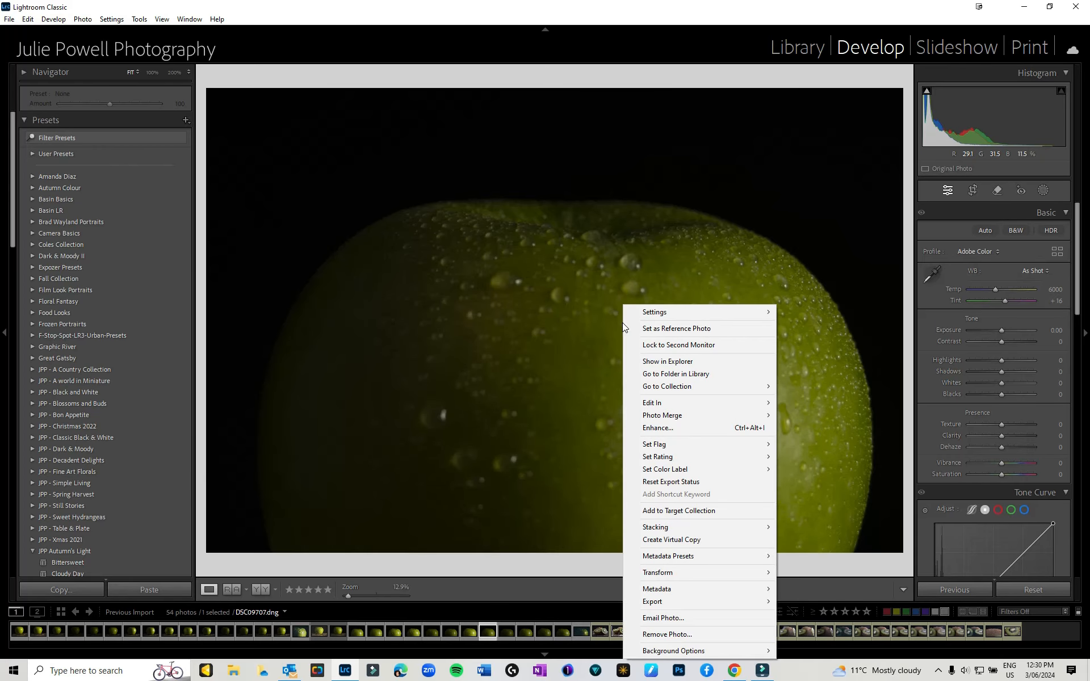
mouse_move(636, 405)
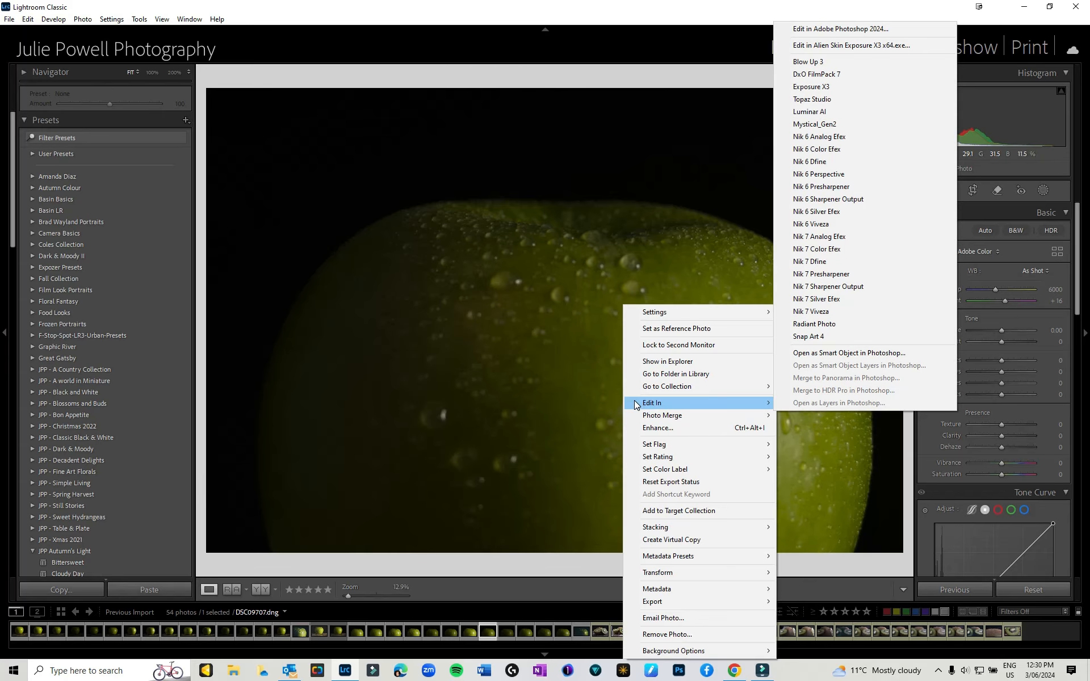
left_click(822, 249)
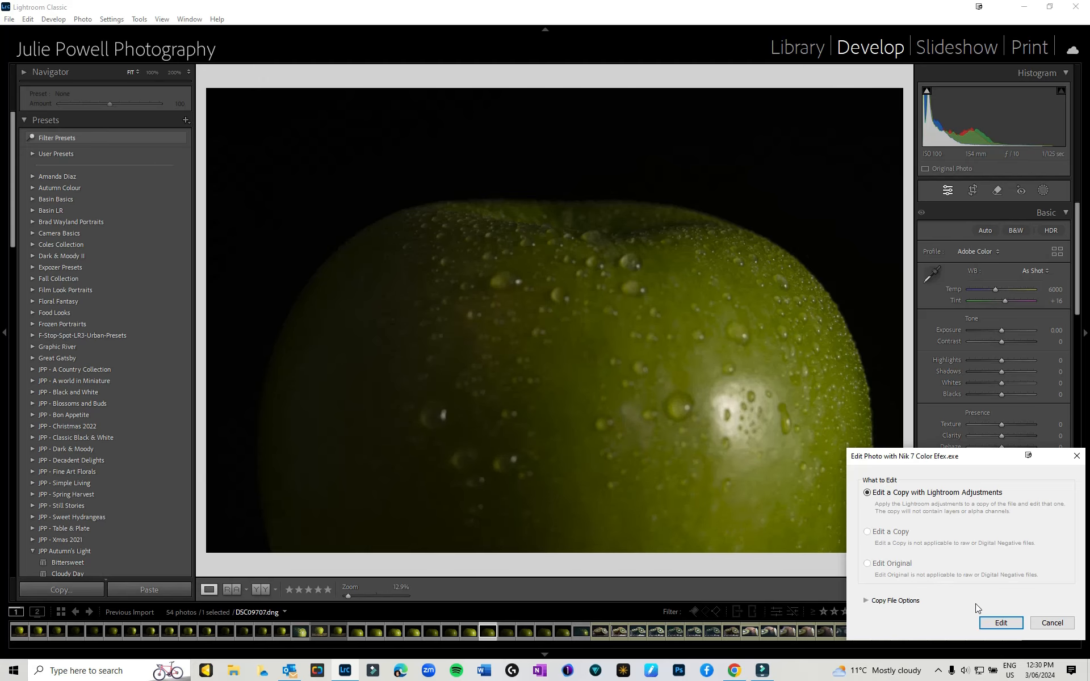
left_click(1000, 624)
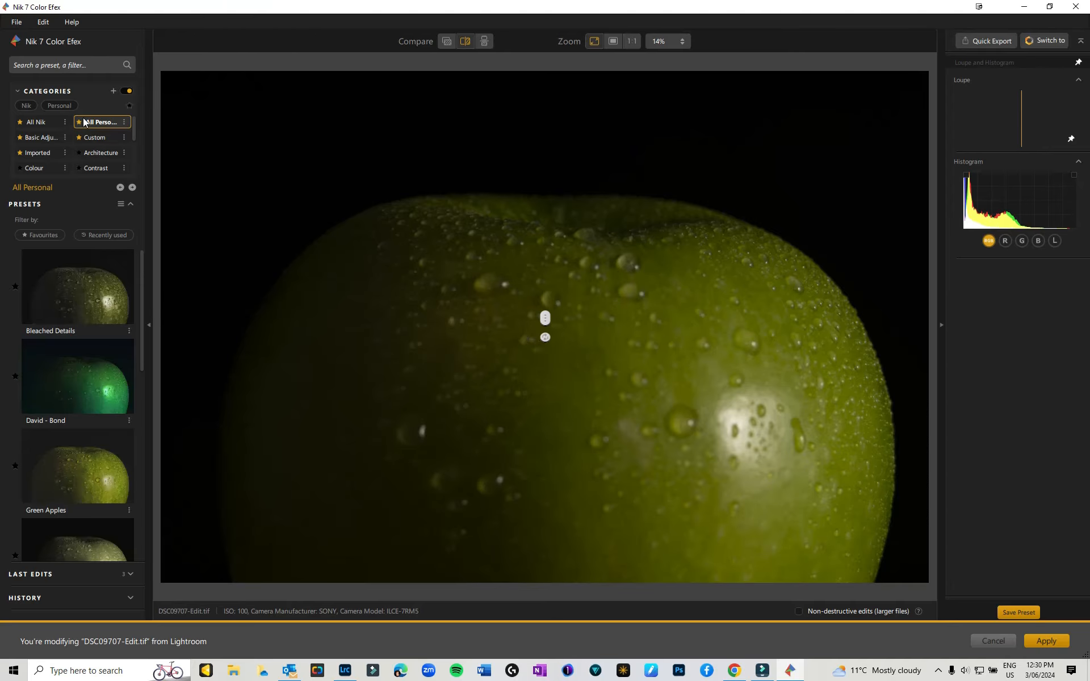
left_click(59, 106)
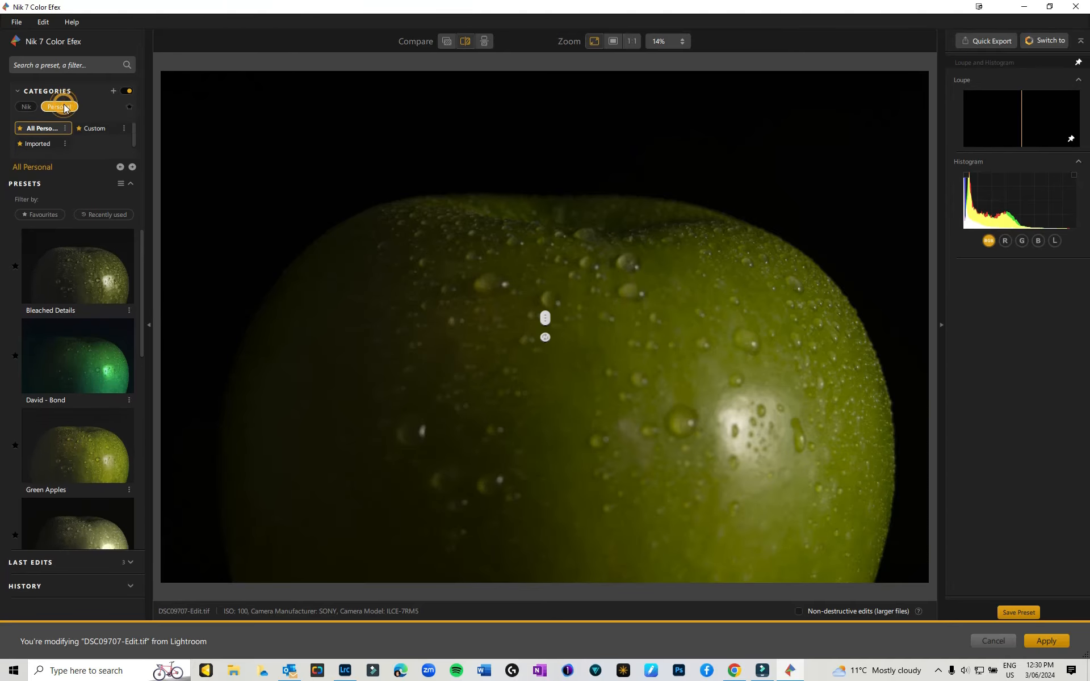
left_click(80, 449)
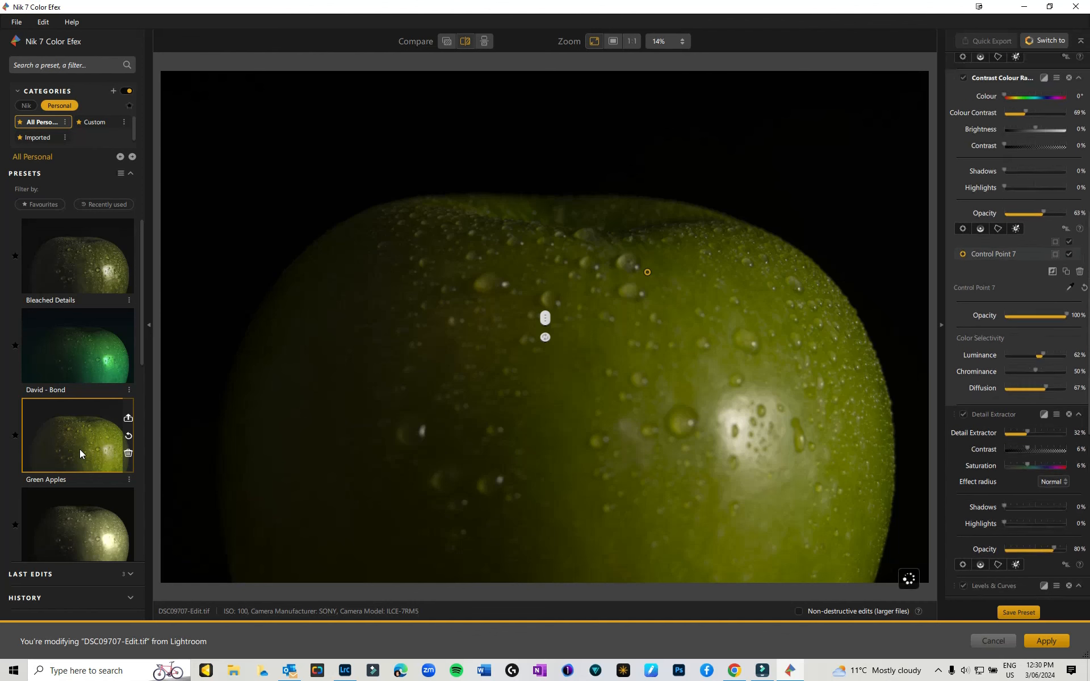